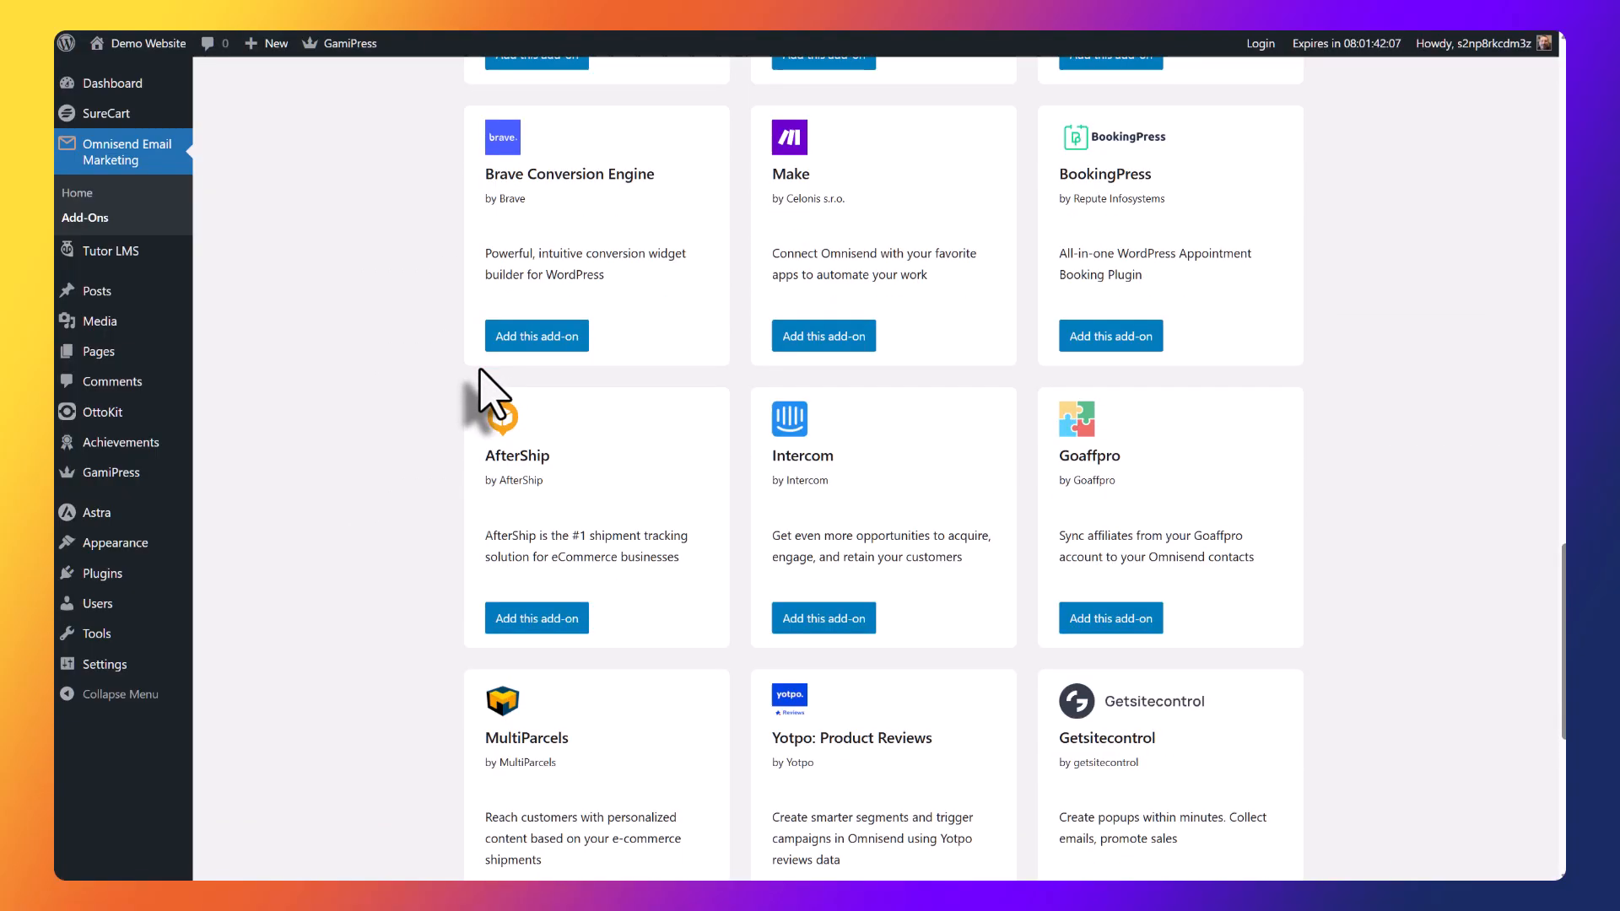
scroll(494, 393, down, 7)
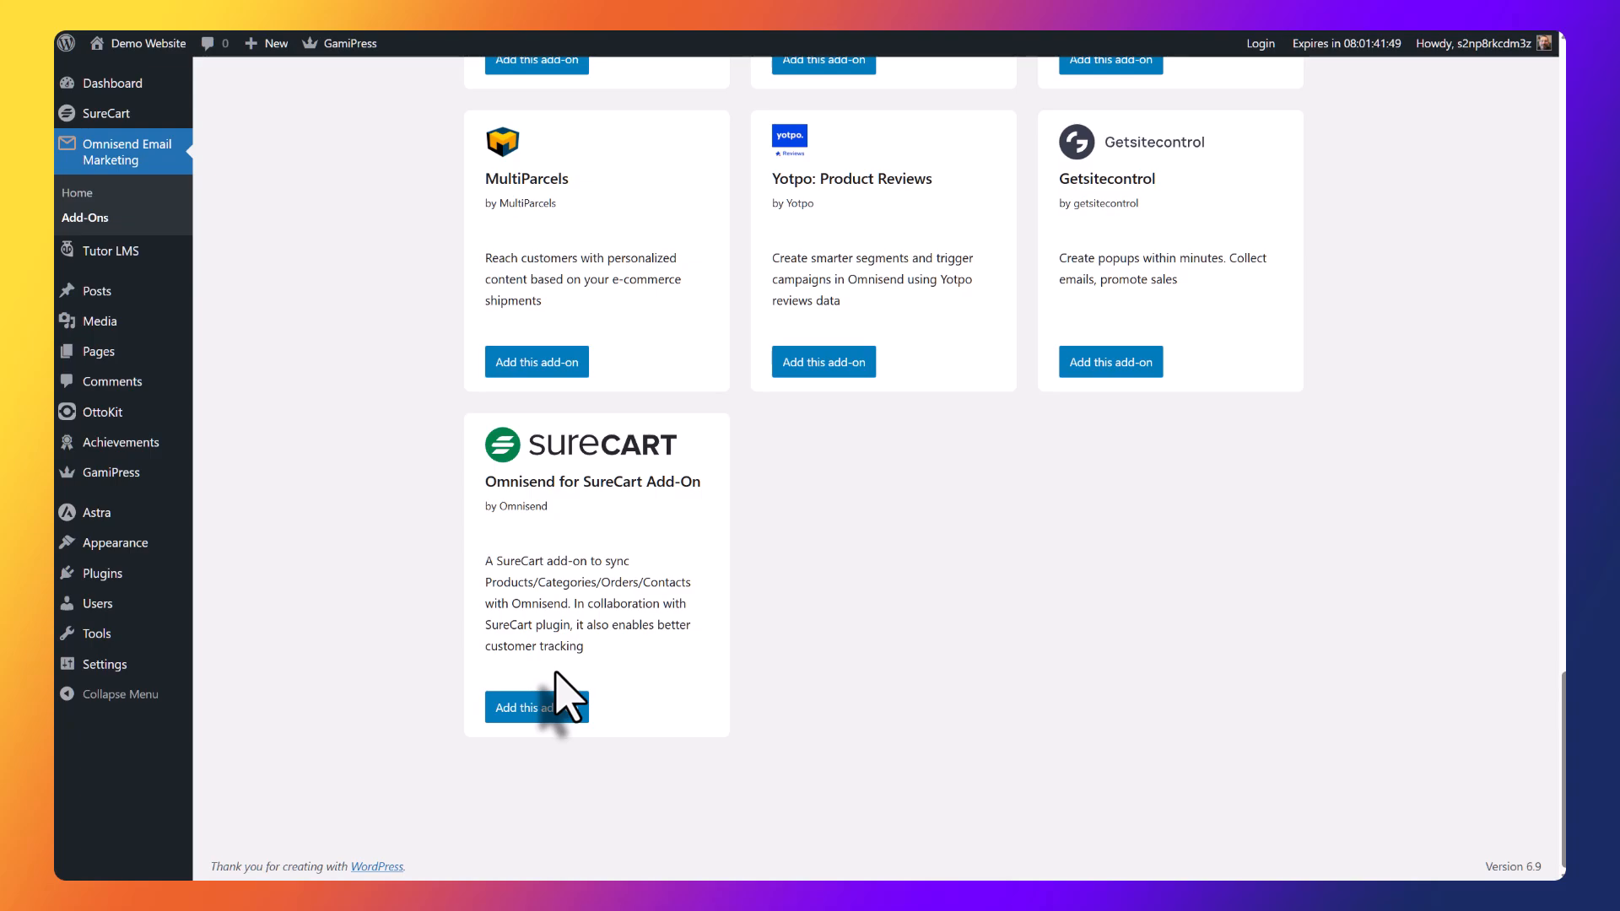
Try to add the Omnisend for SureCart Add-On from the Omnisend add-ons list.
click(557, 713)
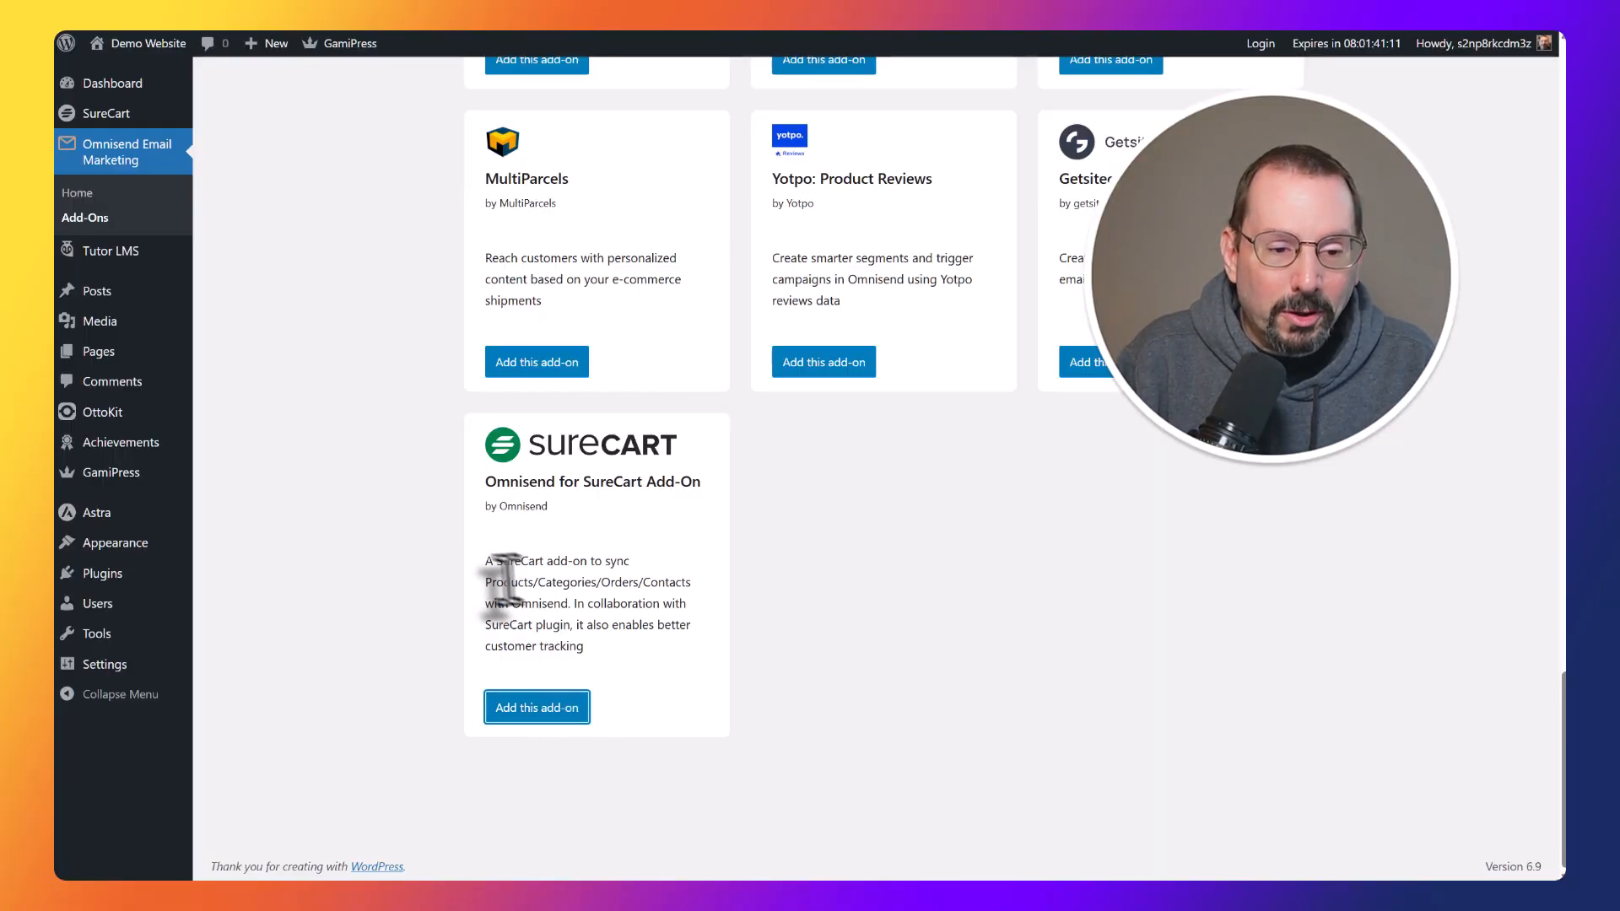
scroll(321, 491, up, 1)
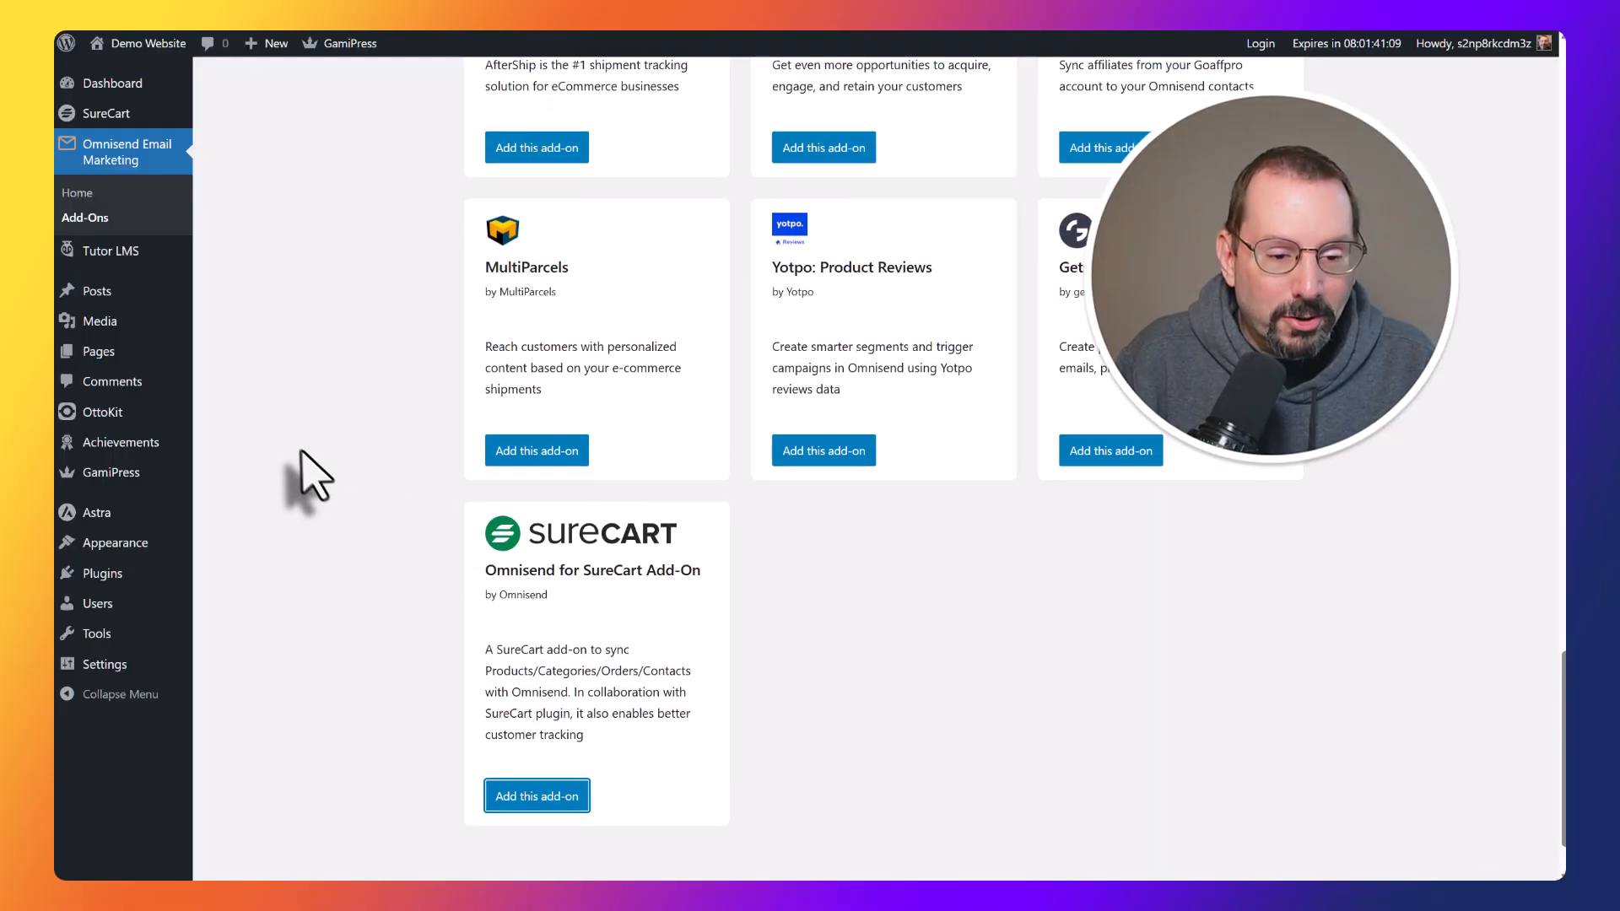
Search the WordPress plugin directory for "omnisend surecart" and install the Omnisend for SureCart Add-On.
mouse_move(119, 576)
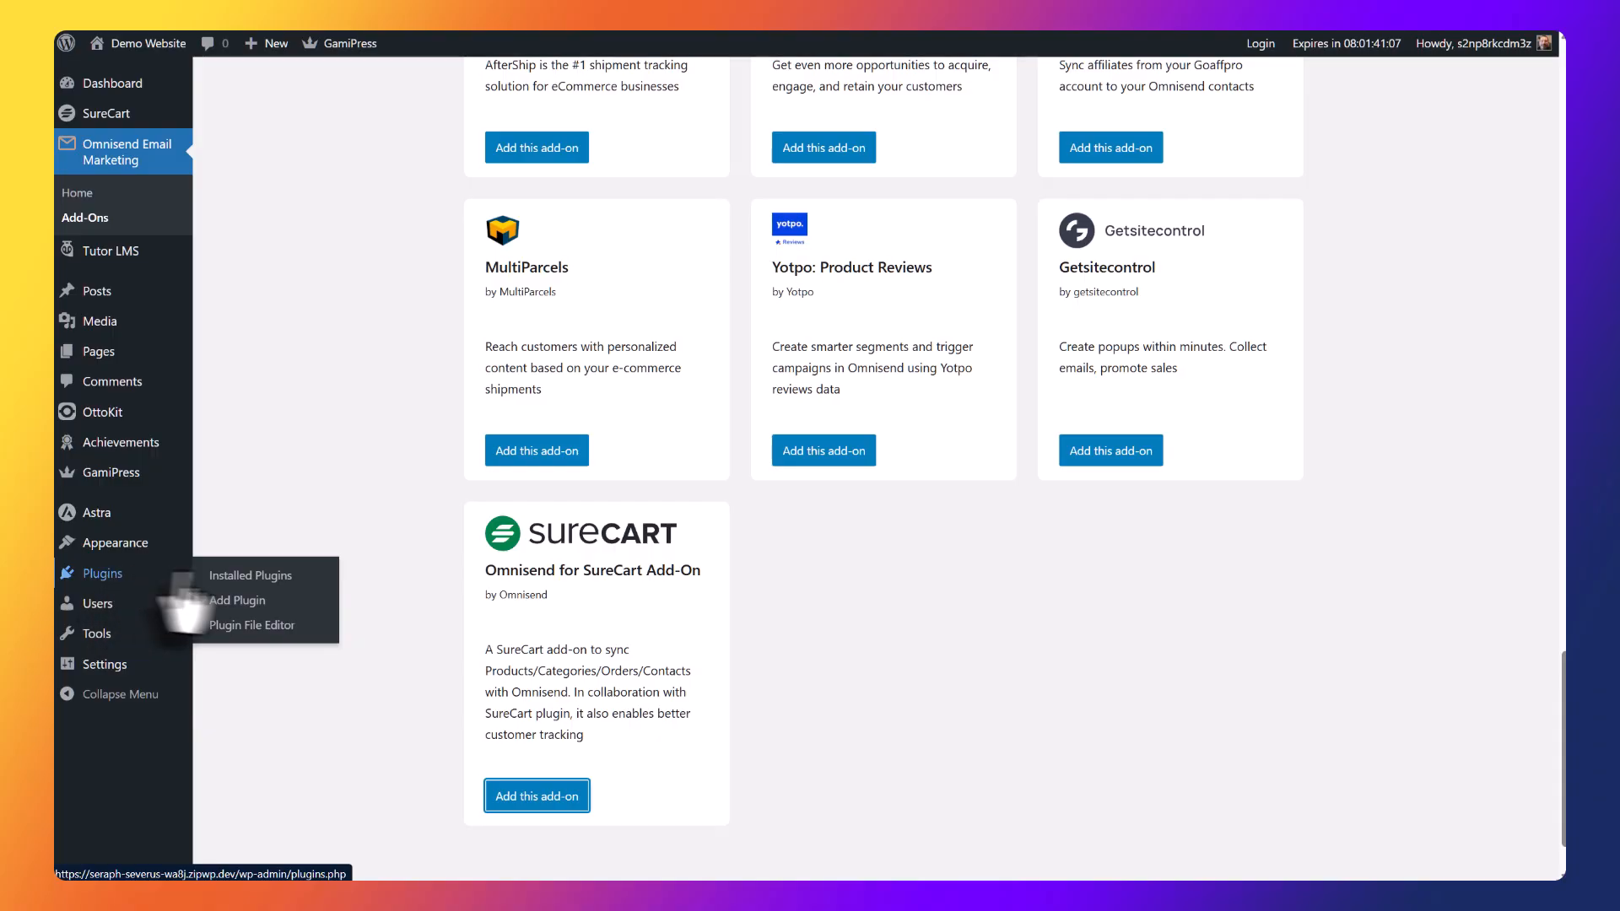
click(240, 602)
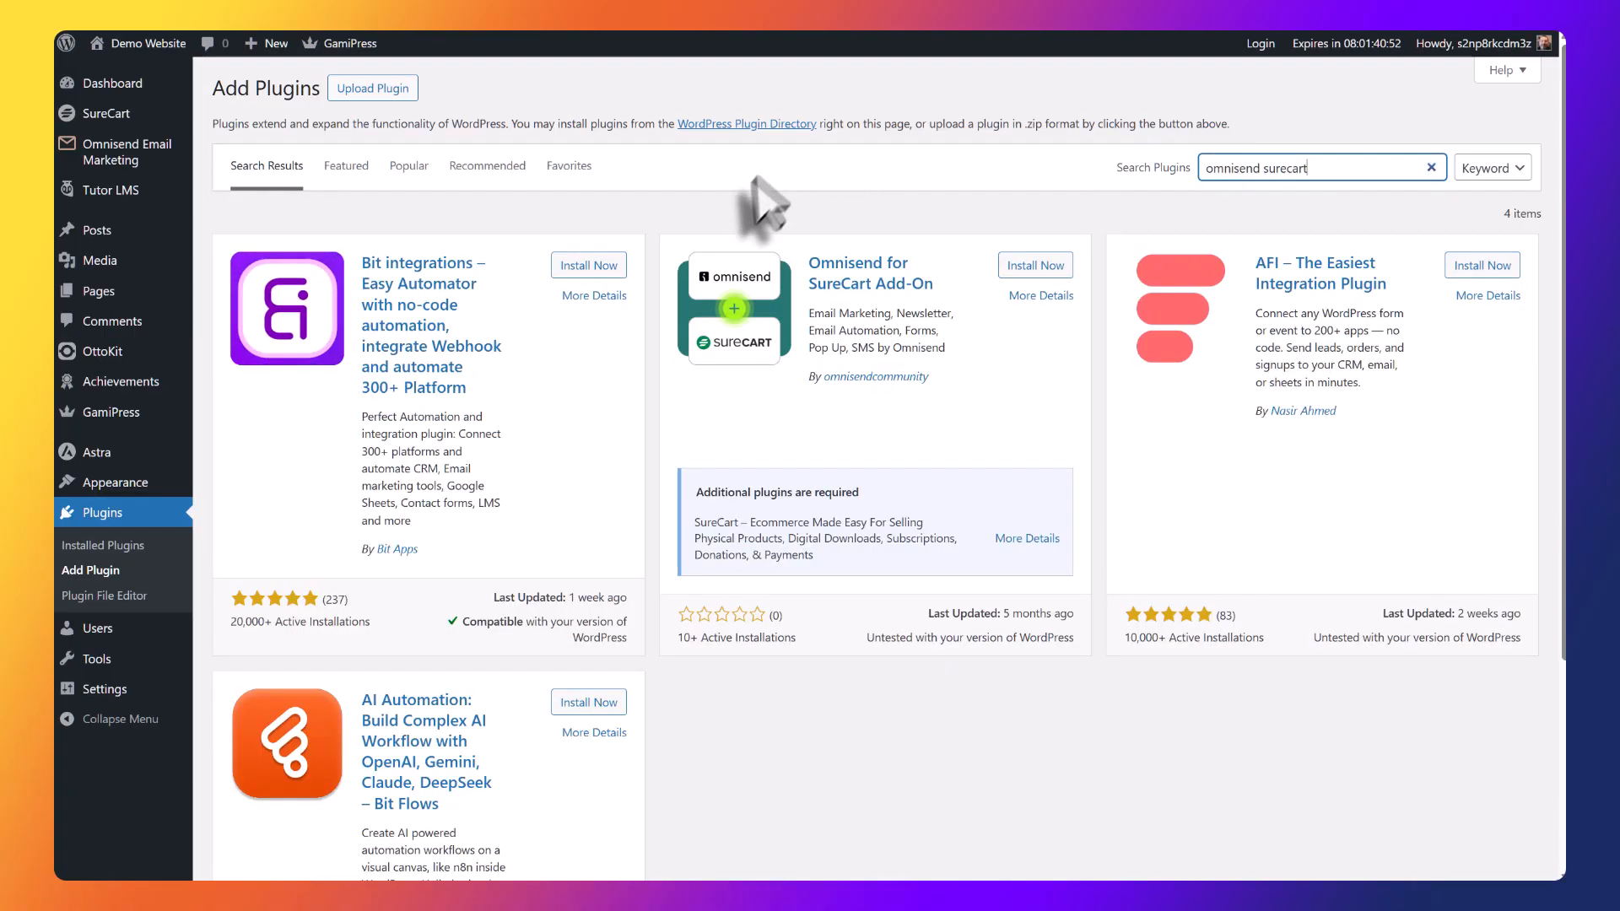
drag(696, 523, 807, 523)
click(988, 401)
click(1240, 114)
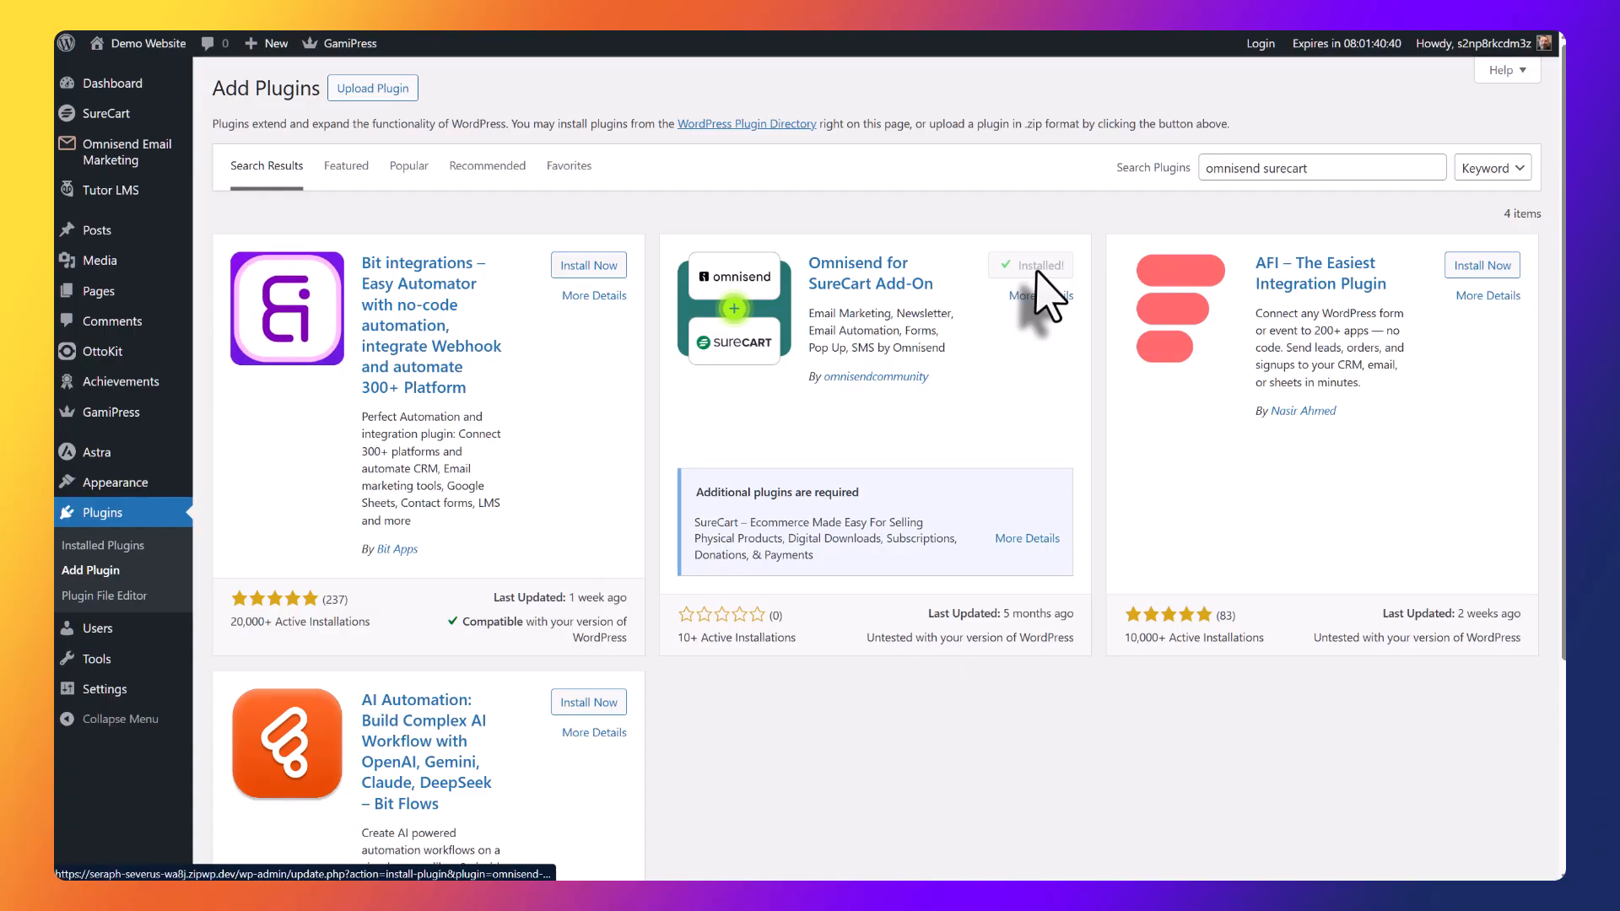
click(883, 417)
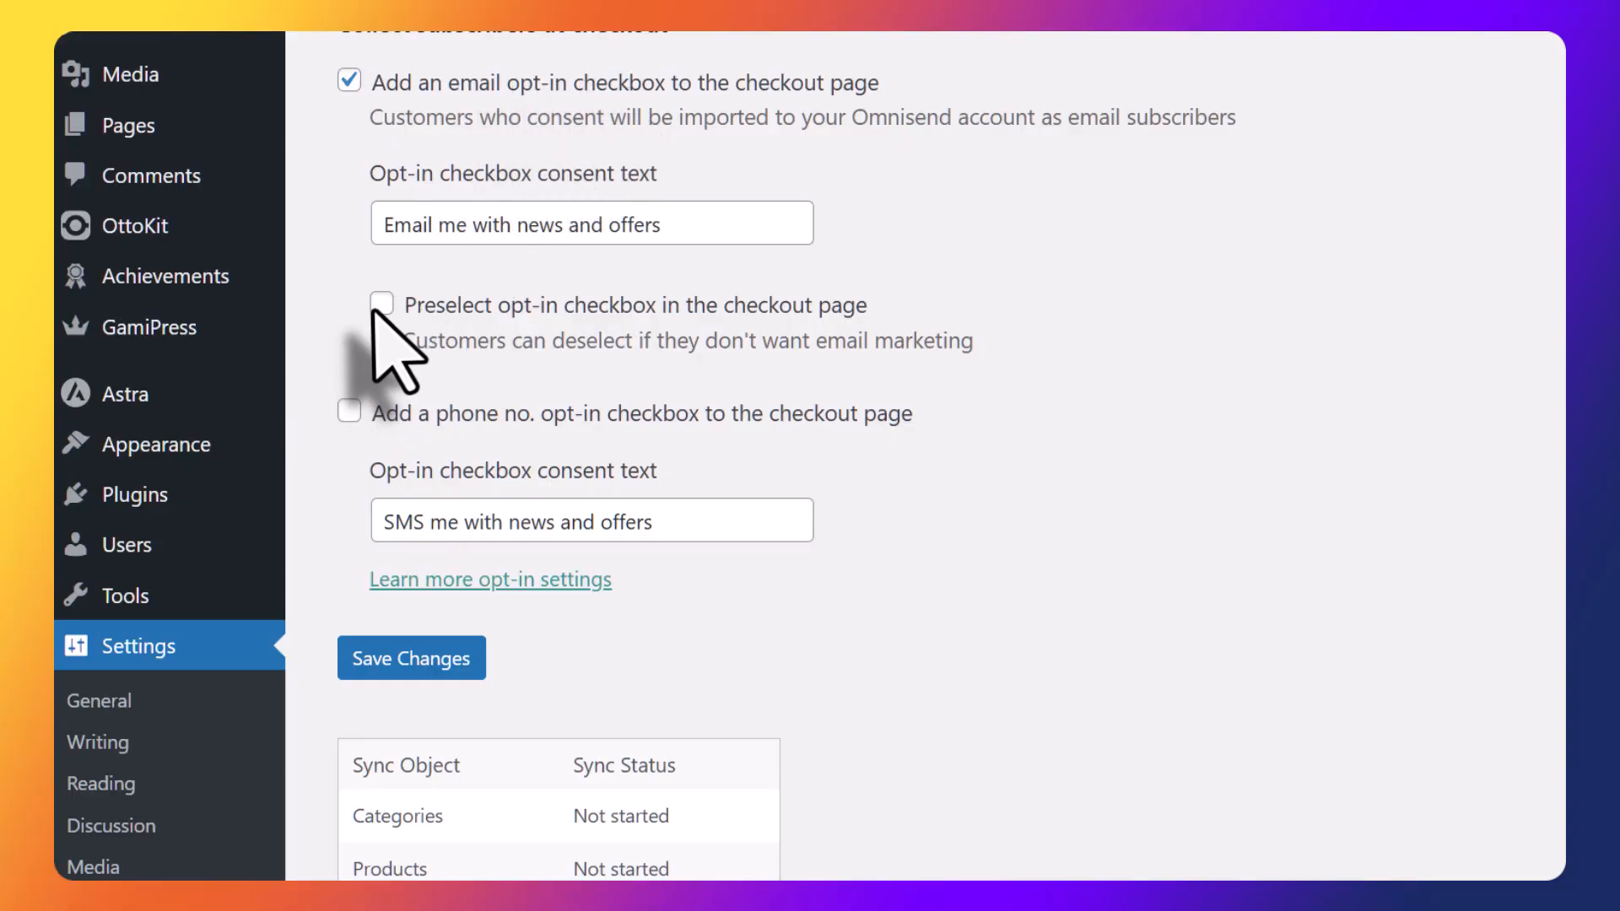
Enable the phone number opt-in checkbox for the checkout page in the SureCart Omnisend settings and save the changes.
click(346, 414)
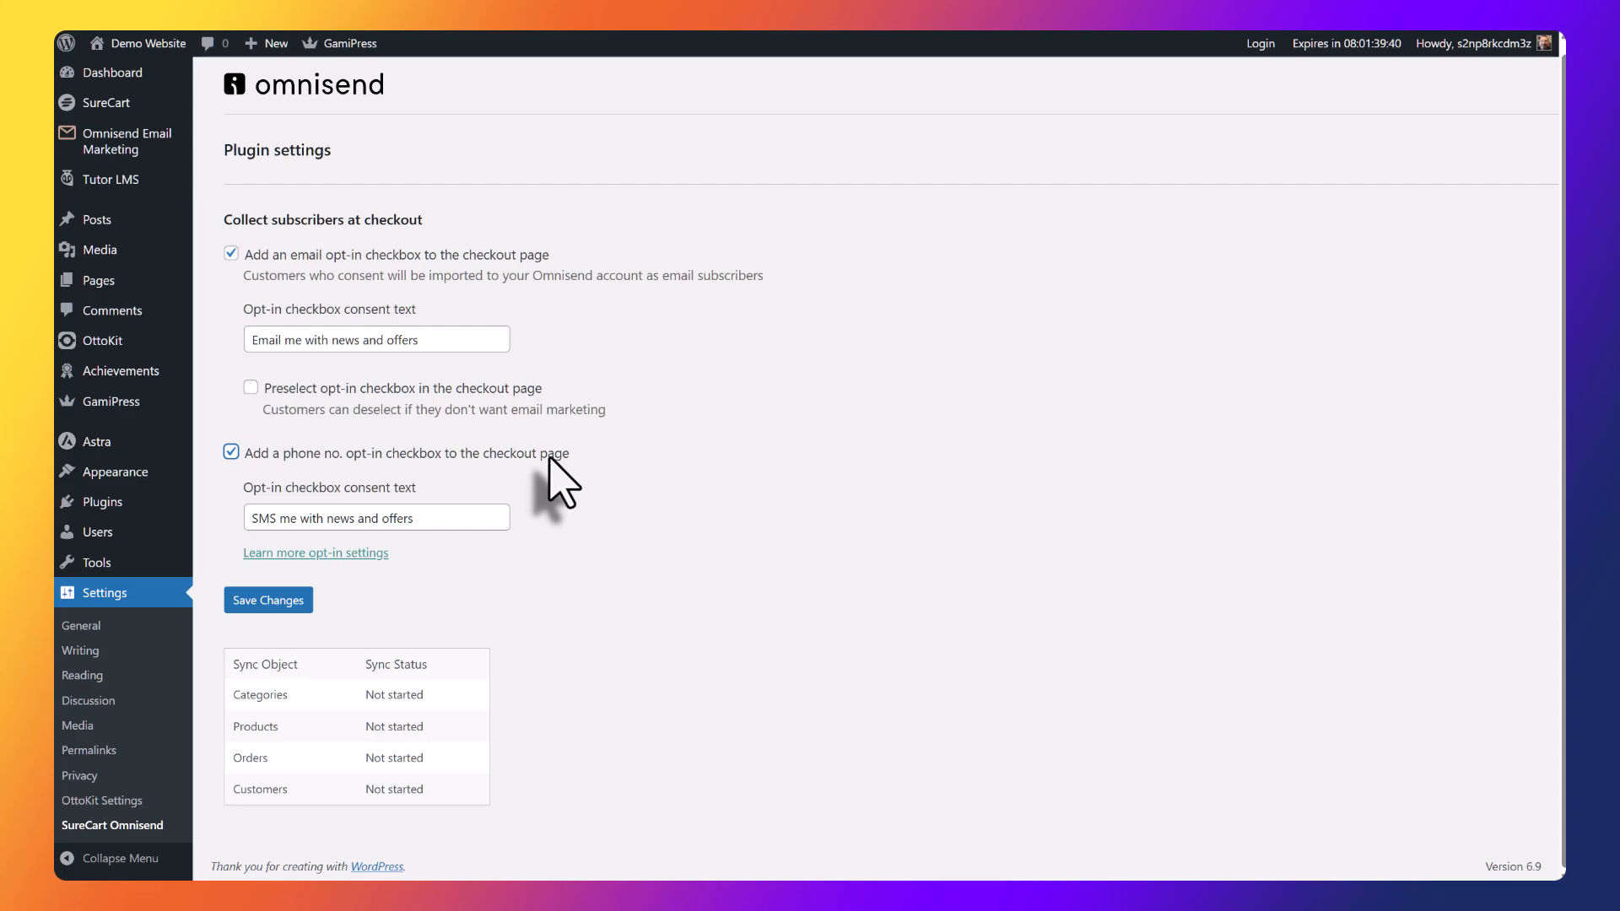
click(263, 599)
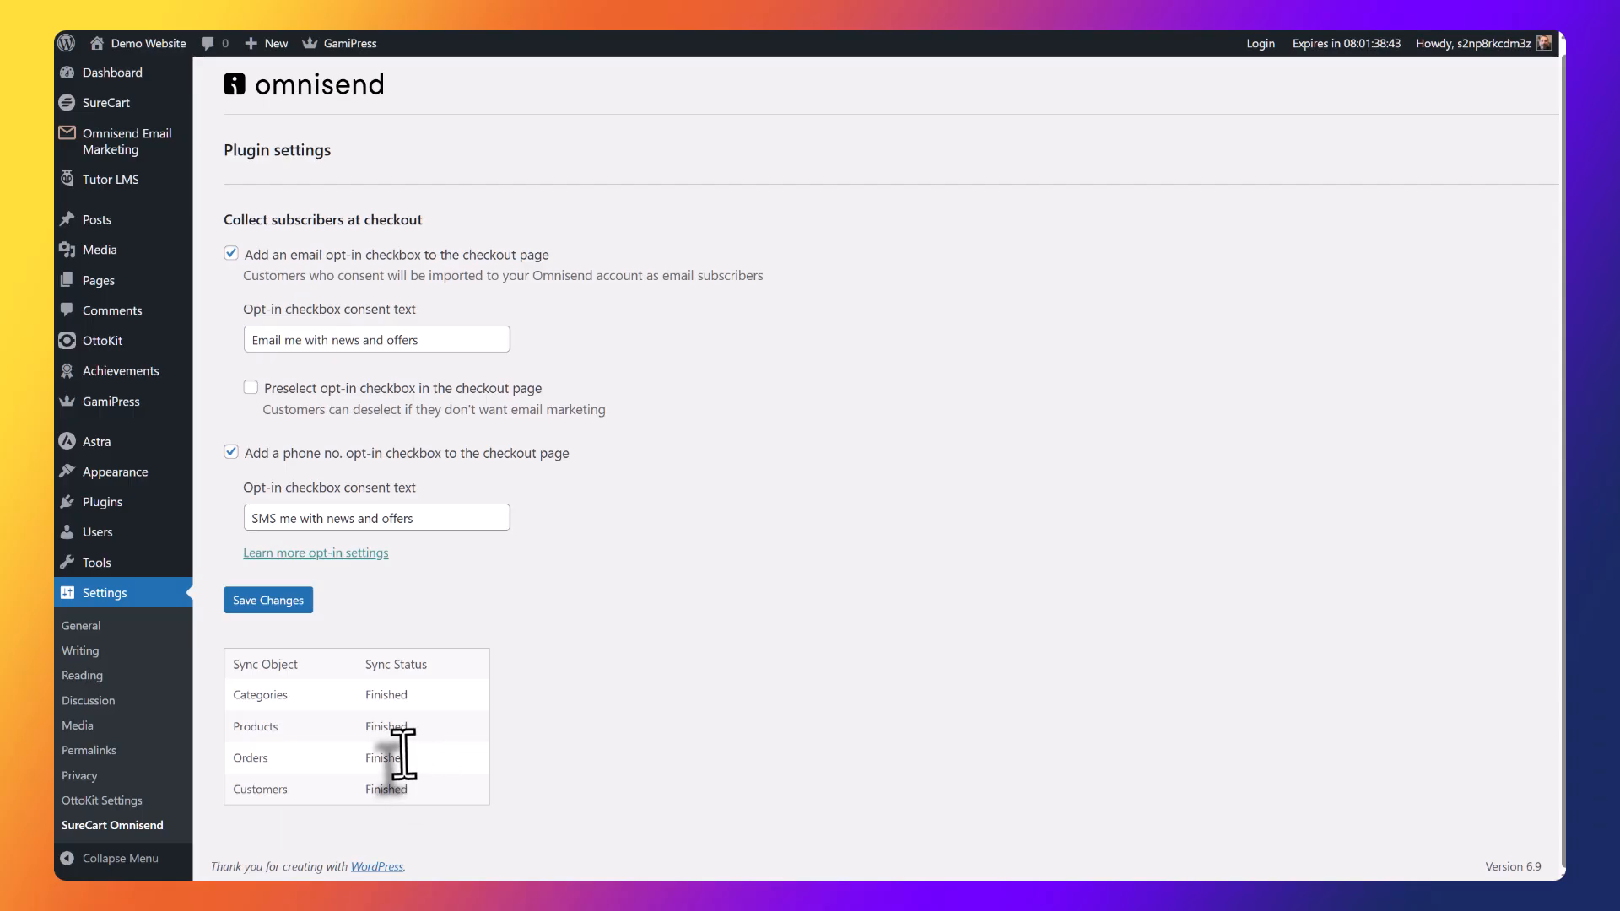
click(266, 604)
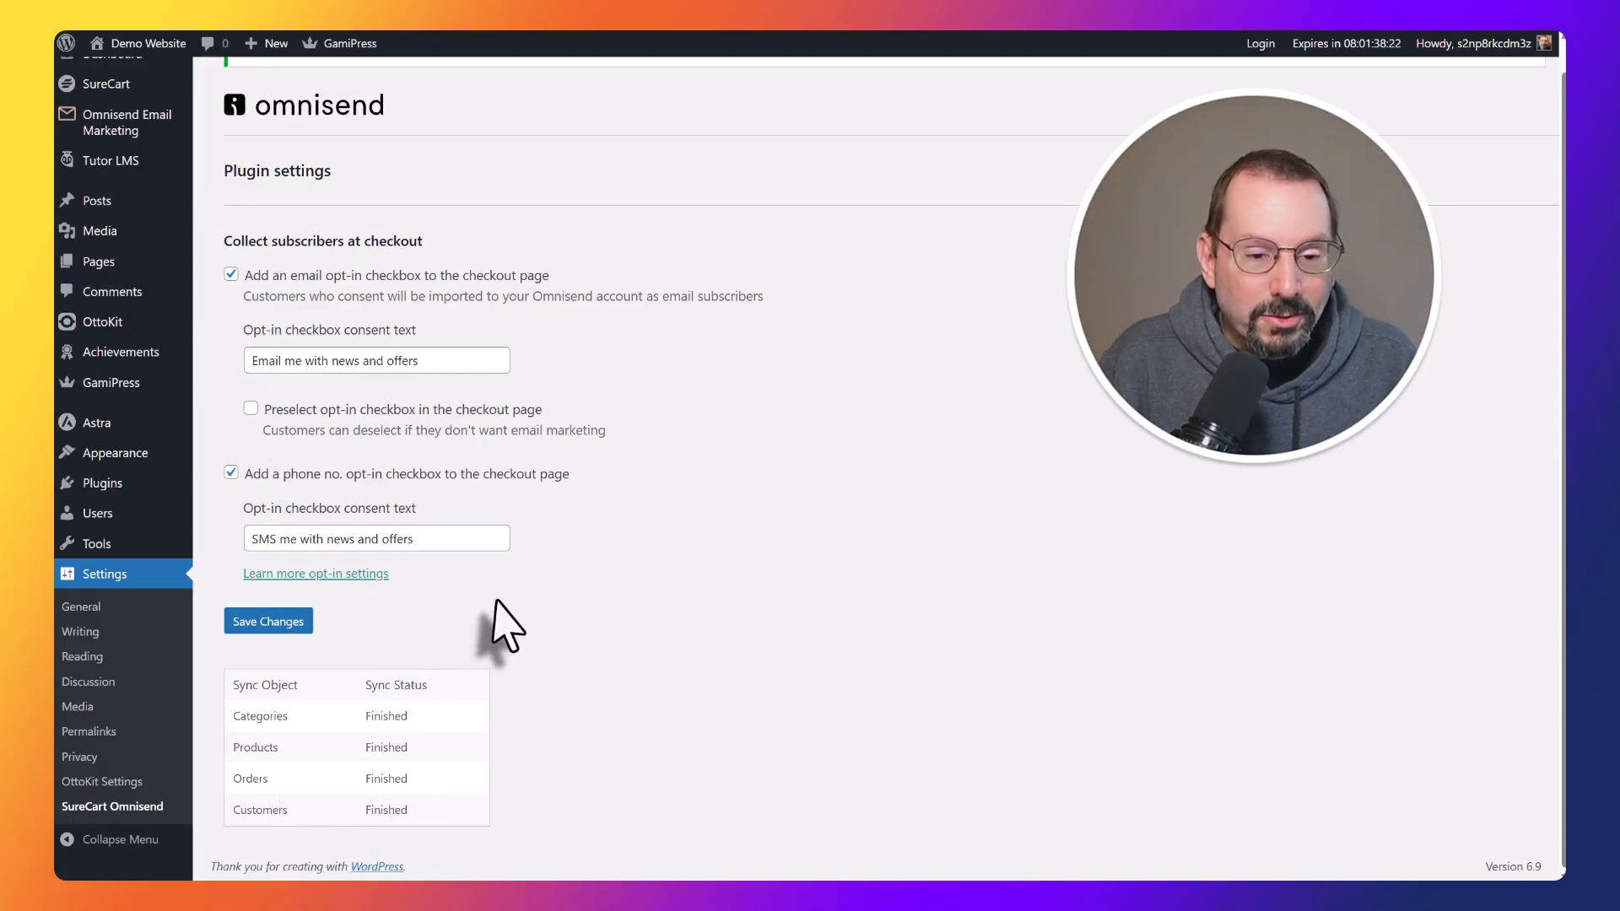
scroll(557, 539, up, 1)
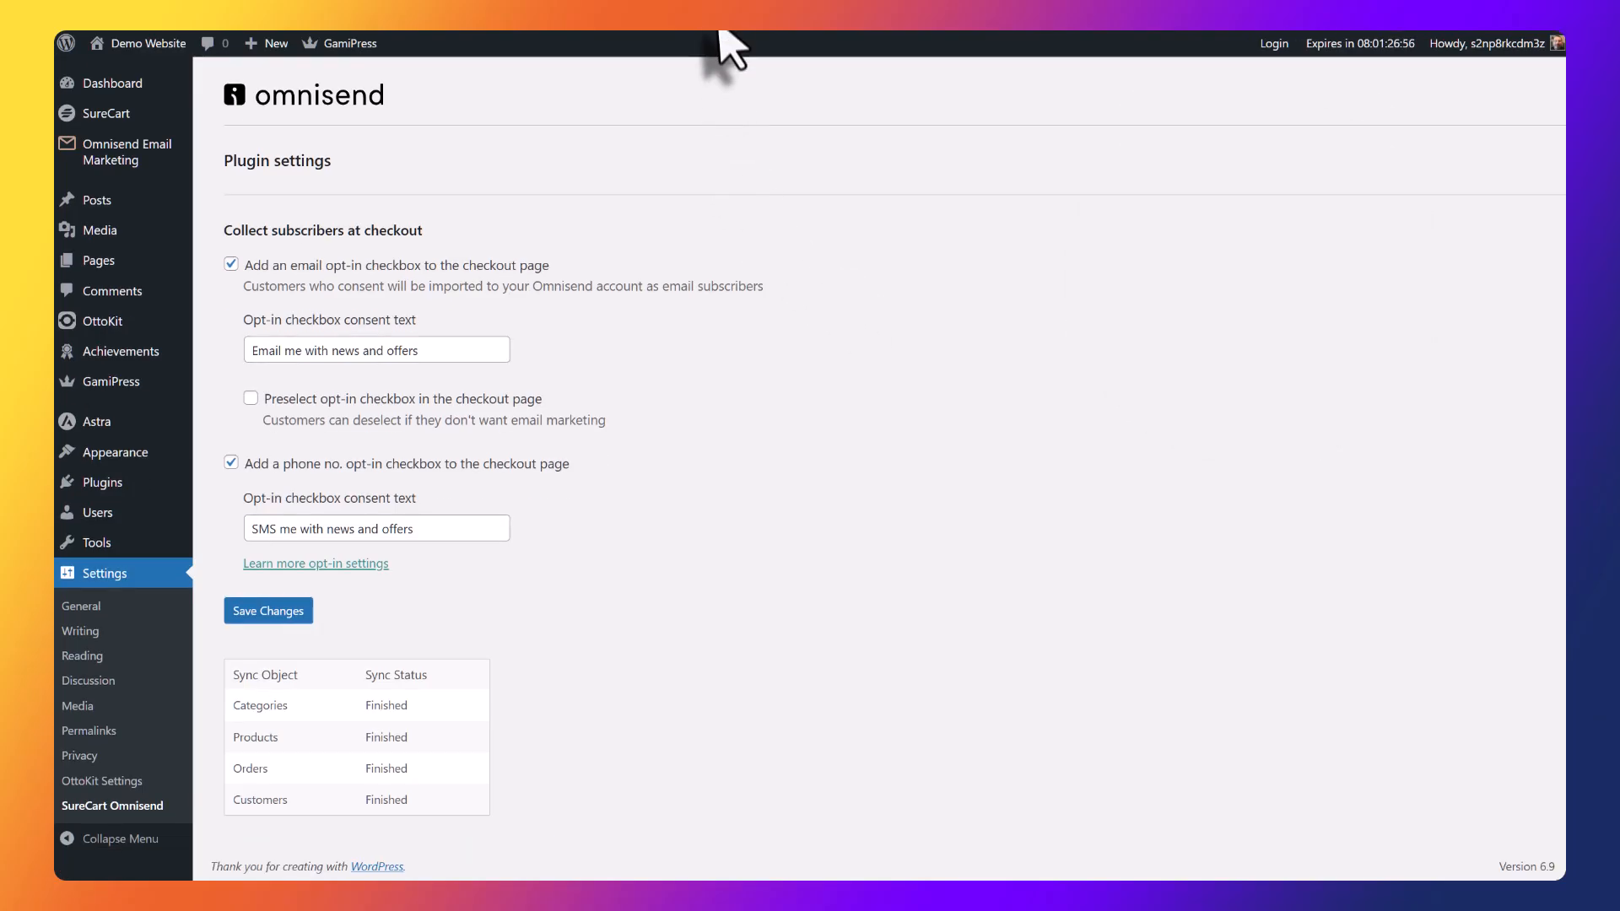
Switch to the Demo checkout page and review the customer fields and the email and SMS opt-in checkboxes.
click(743, 10)
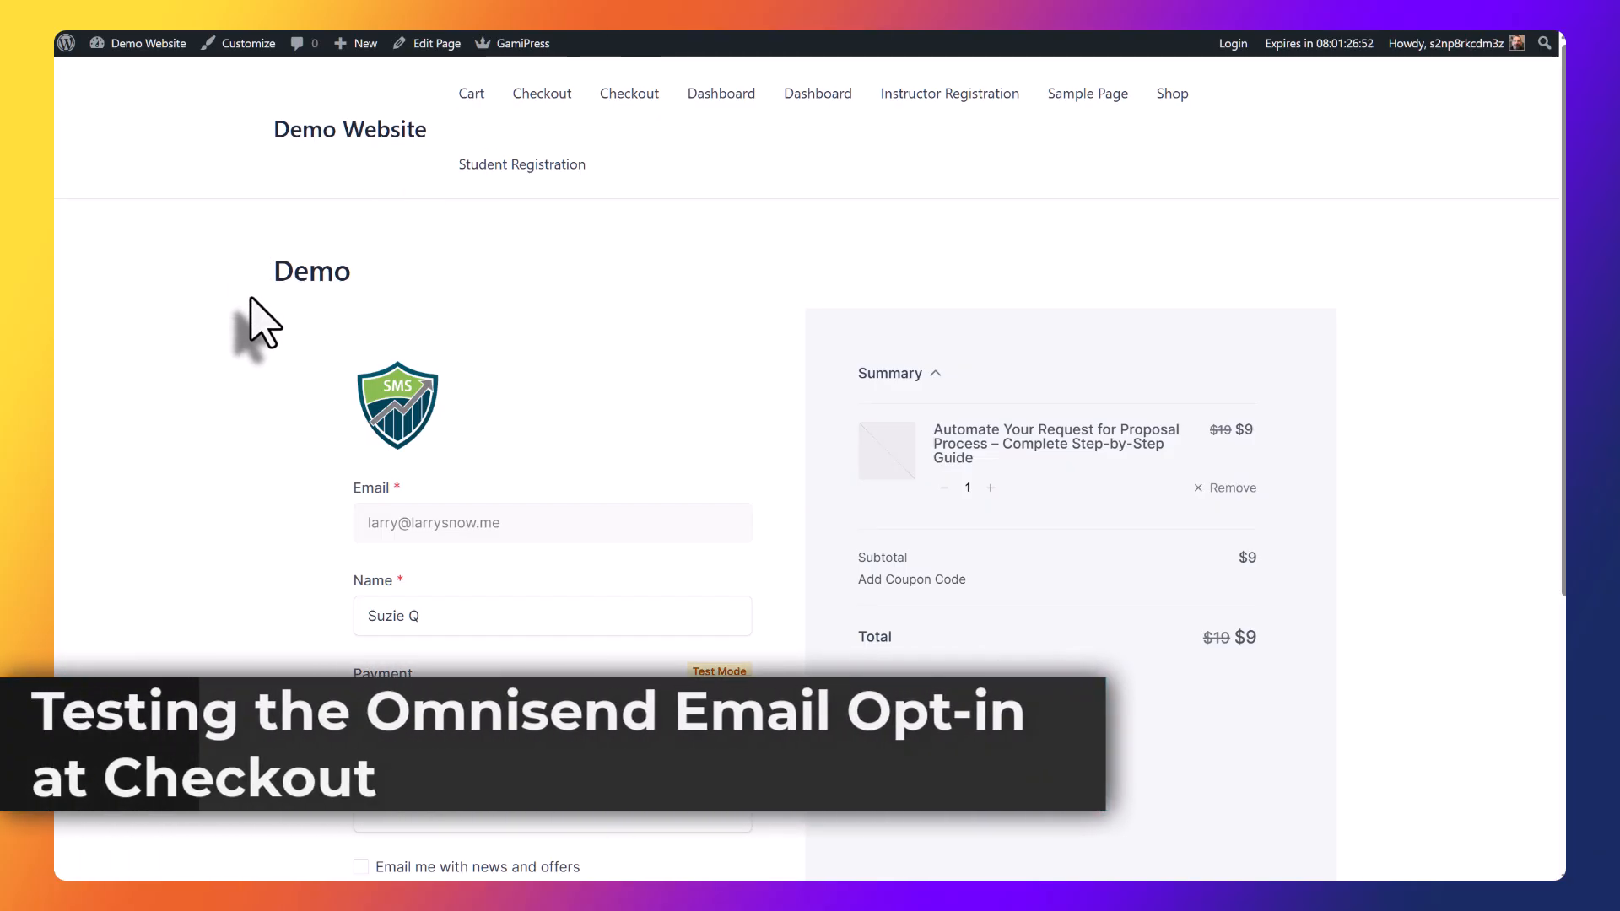
scroll(251, 300, down, 2)
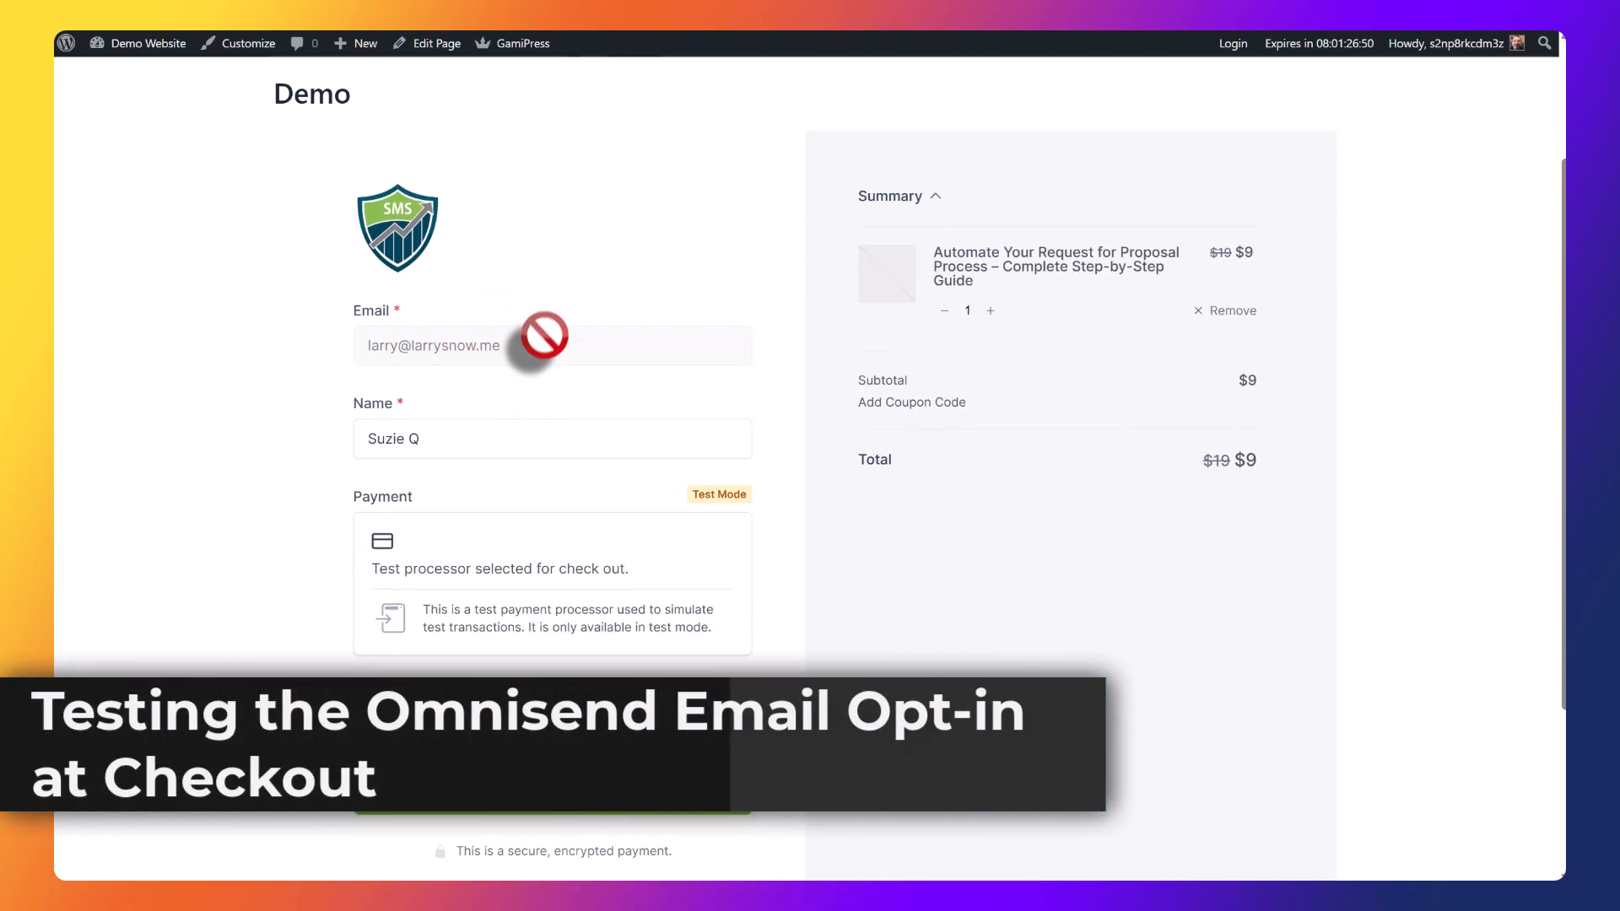
scroll(551, 322, down, 1)
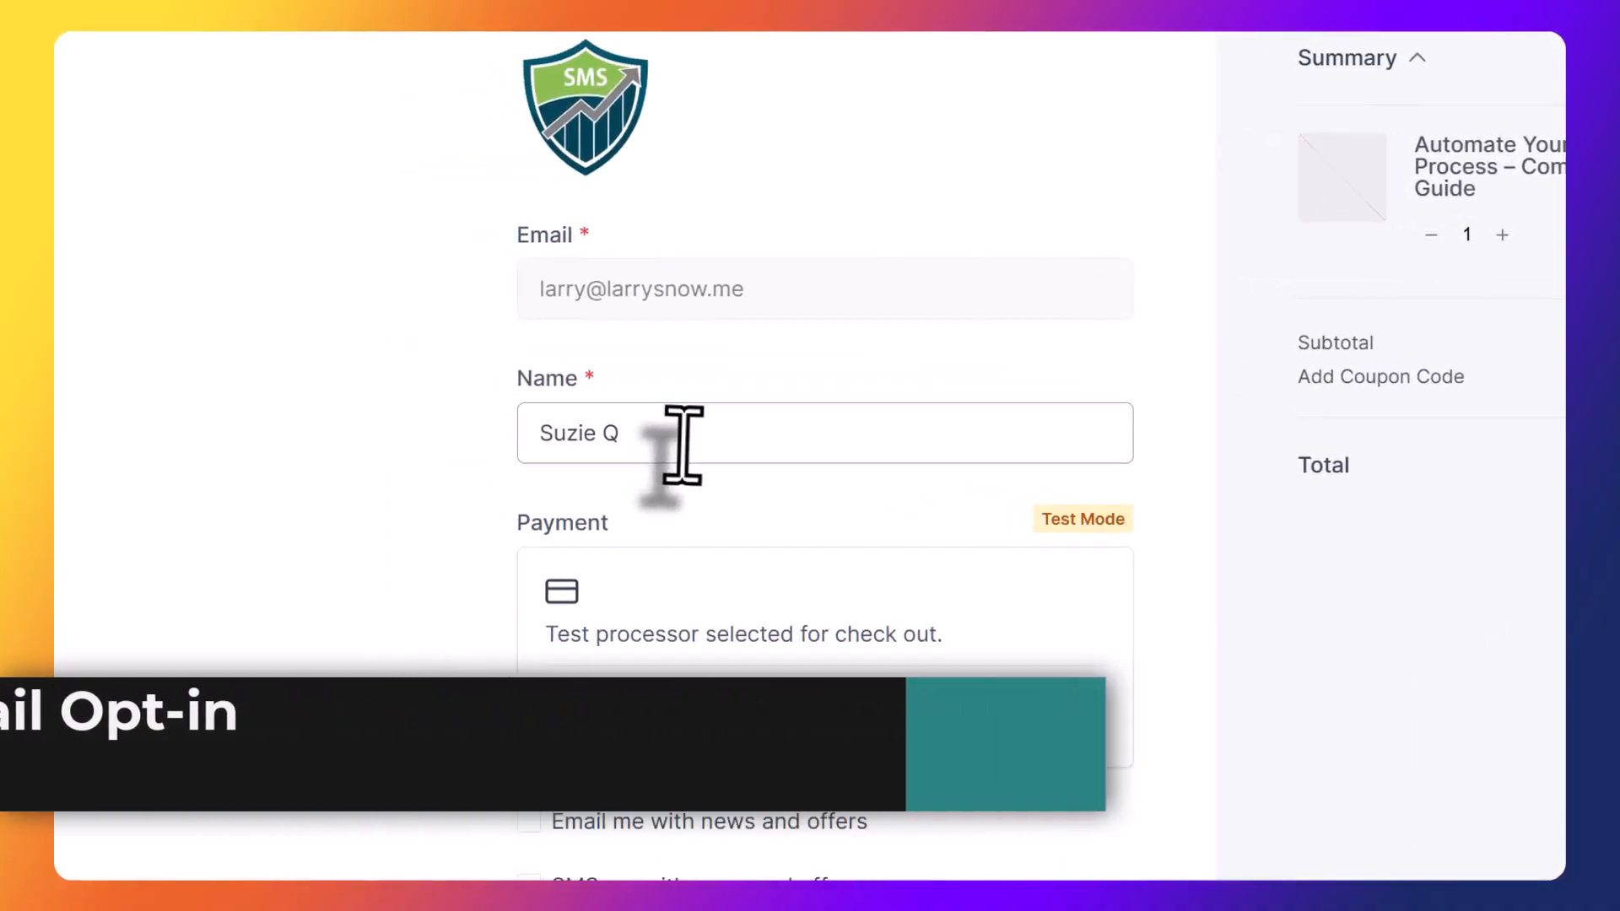
drag(456, 360, 363, 361)
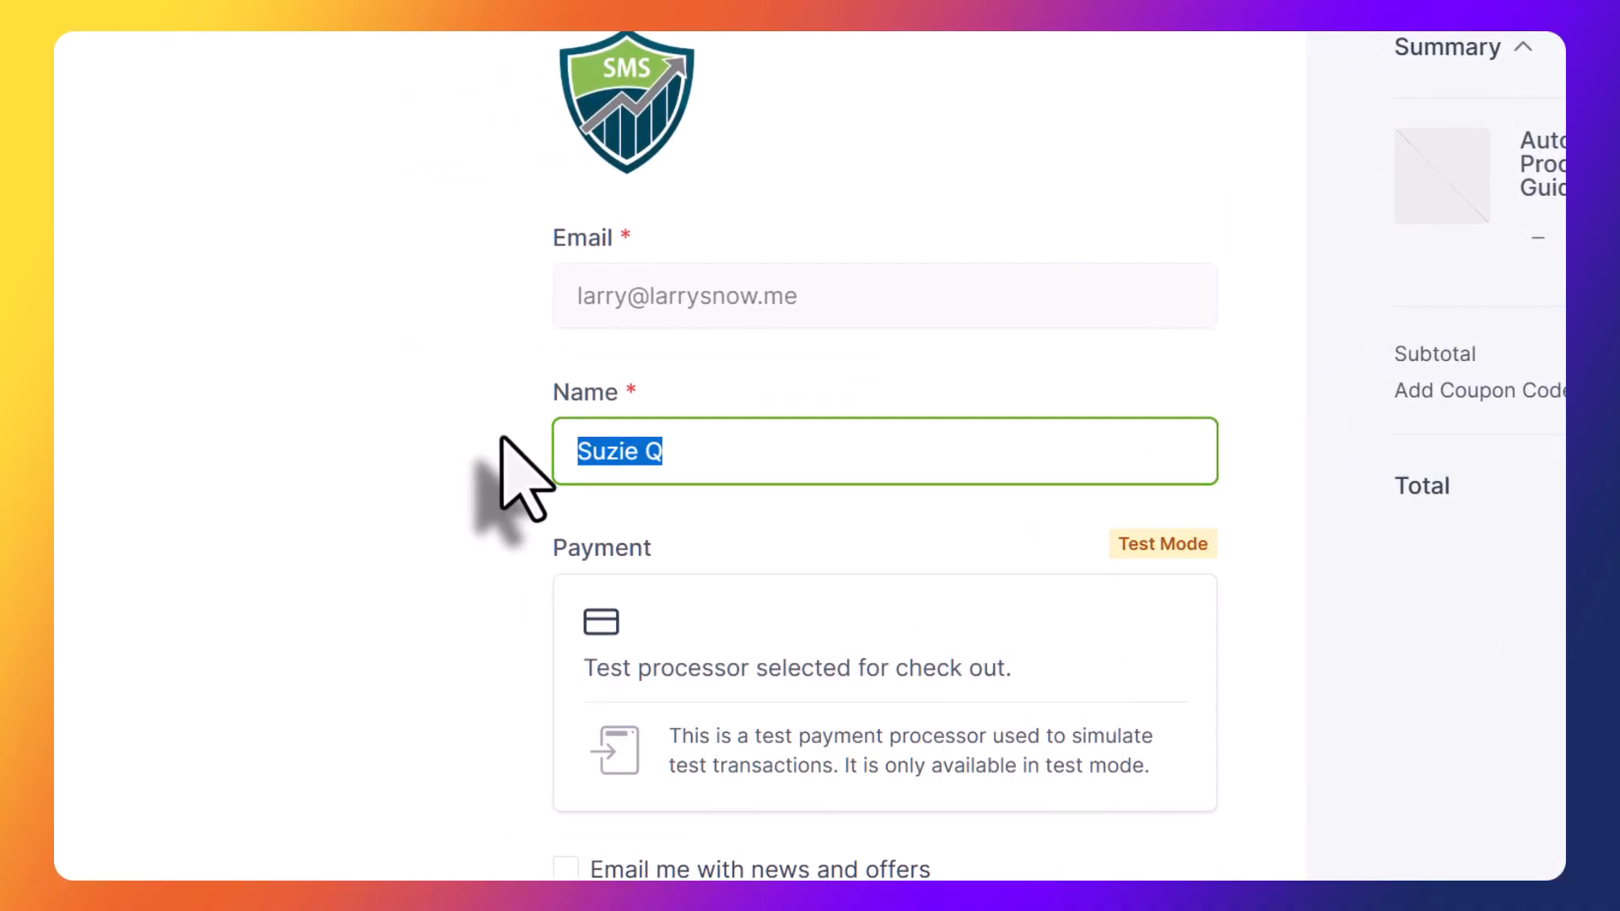
scroll(505, 439, down, 2)
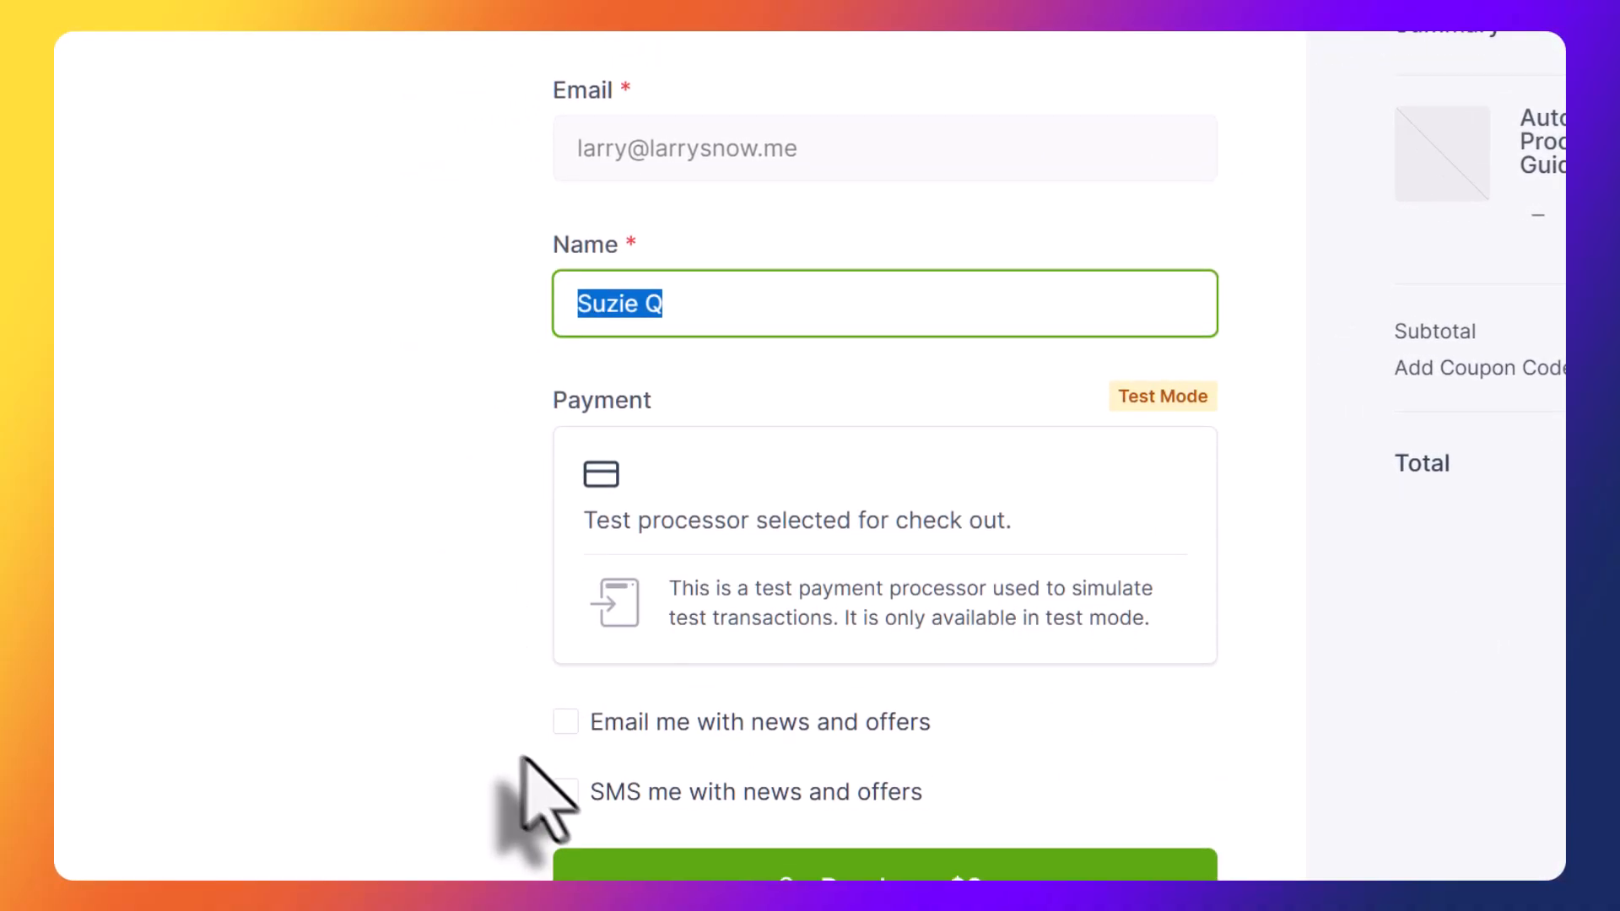
drag(565, 746, 964, 794)
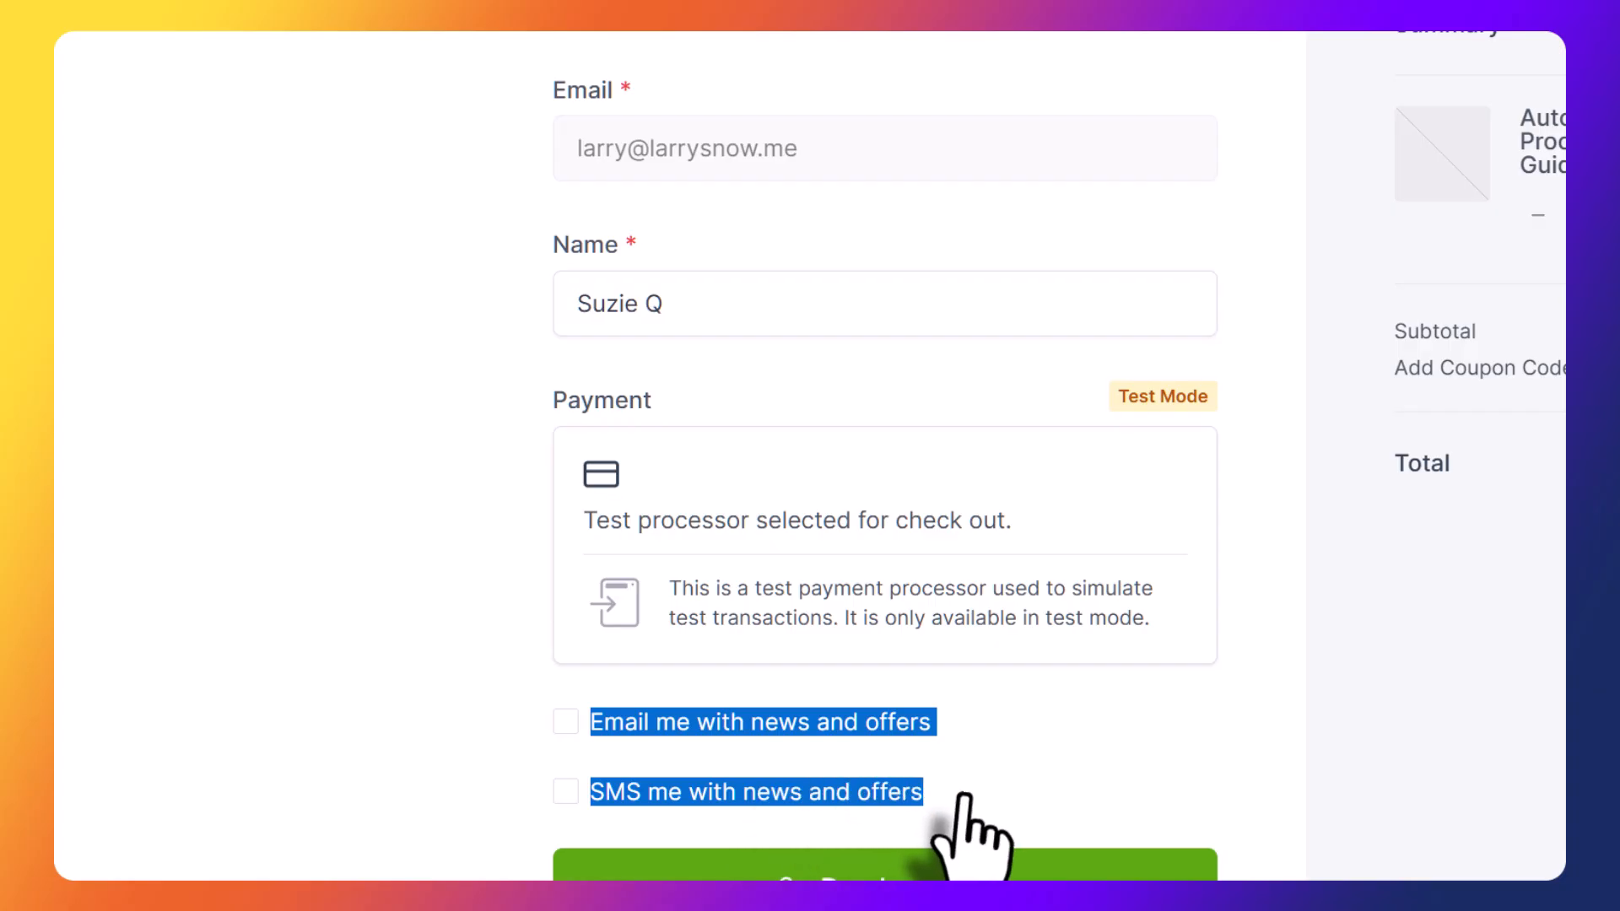
click(511, 723)
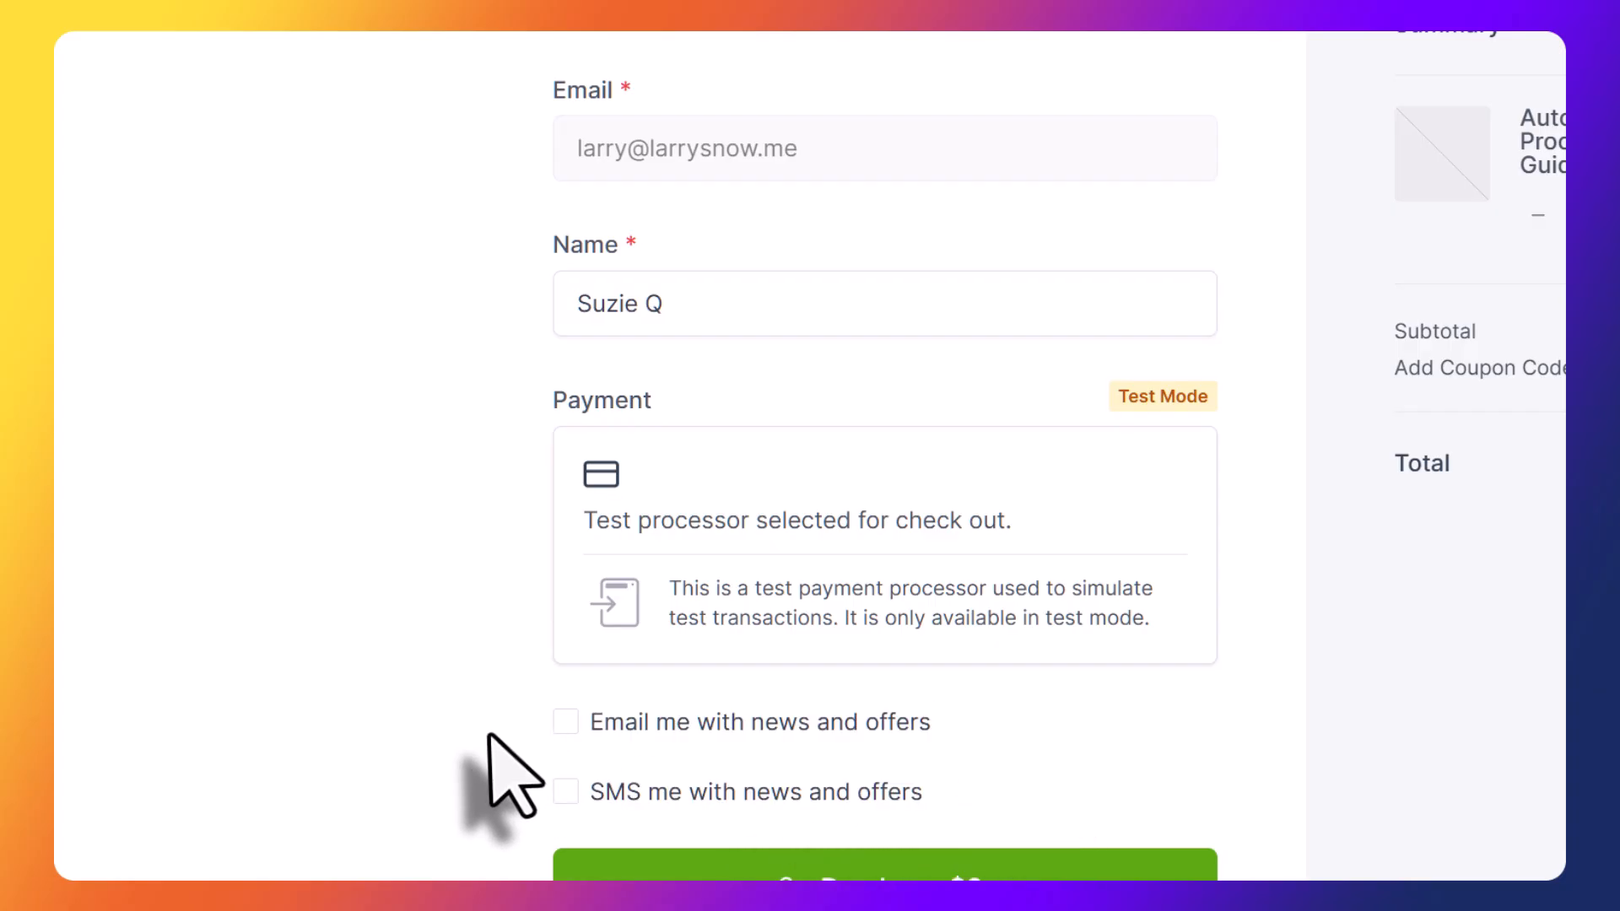
Opt in to both email and SMS news and offers, and submit the $9 test purchase.
click(561, 724)
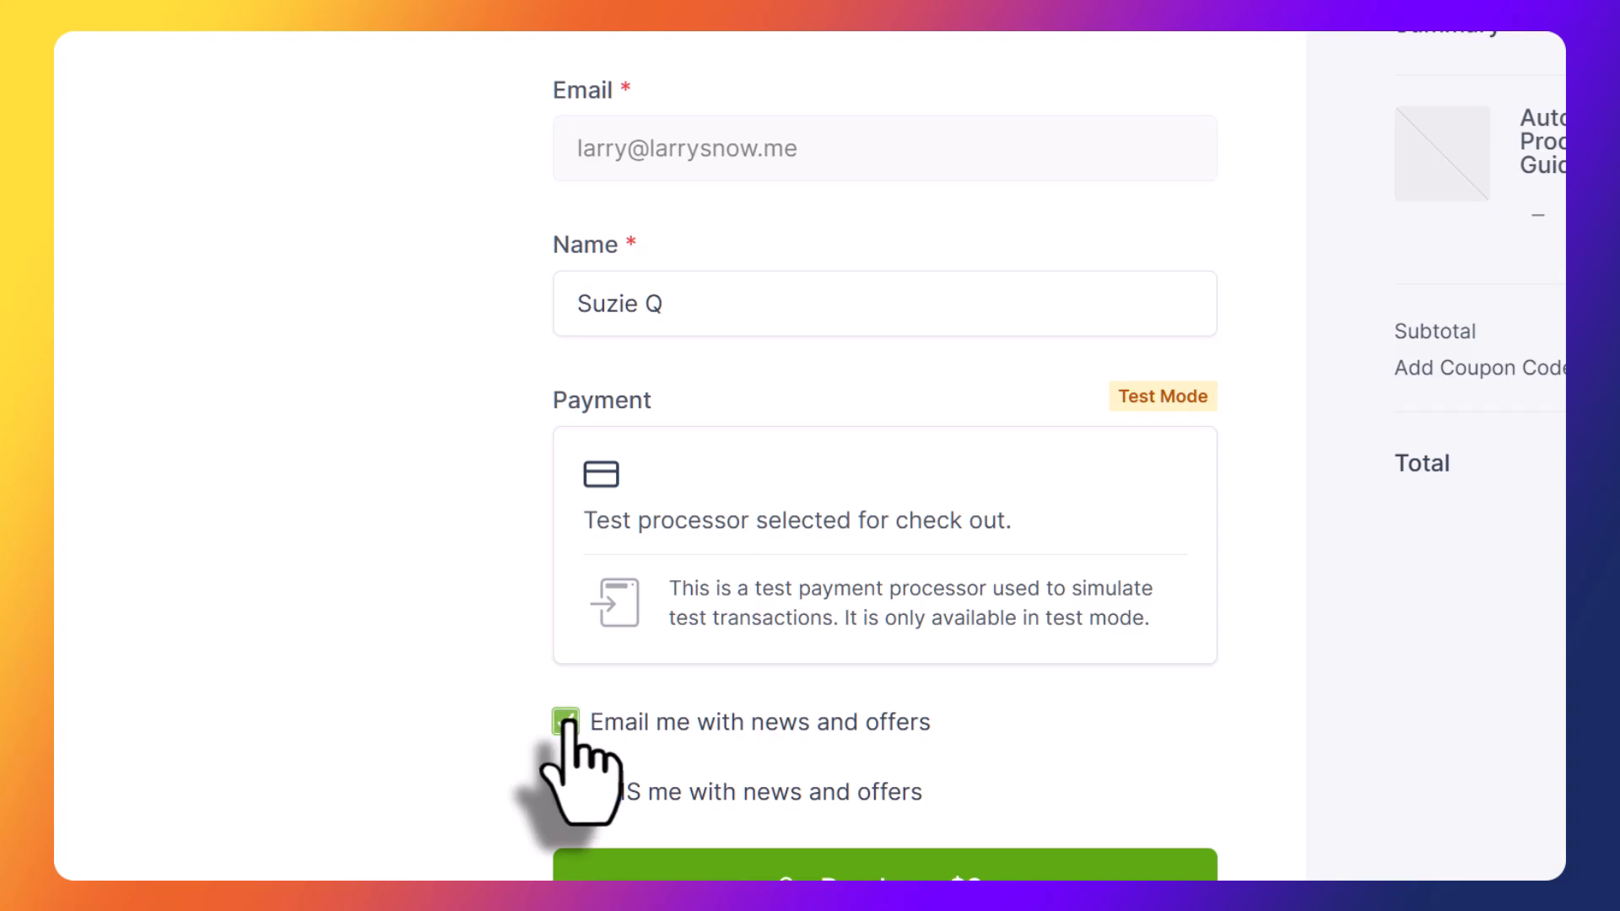
click(565, 791)
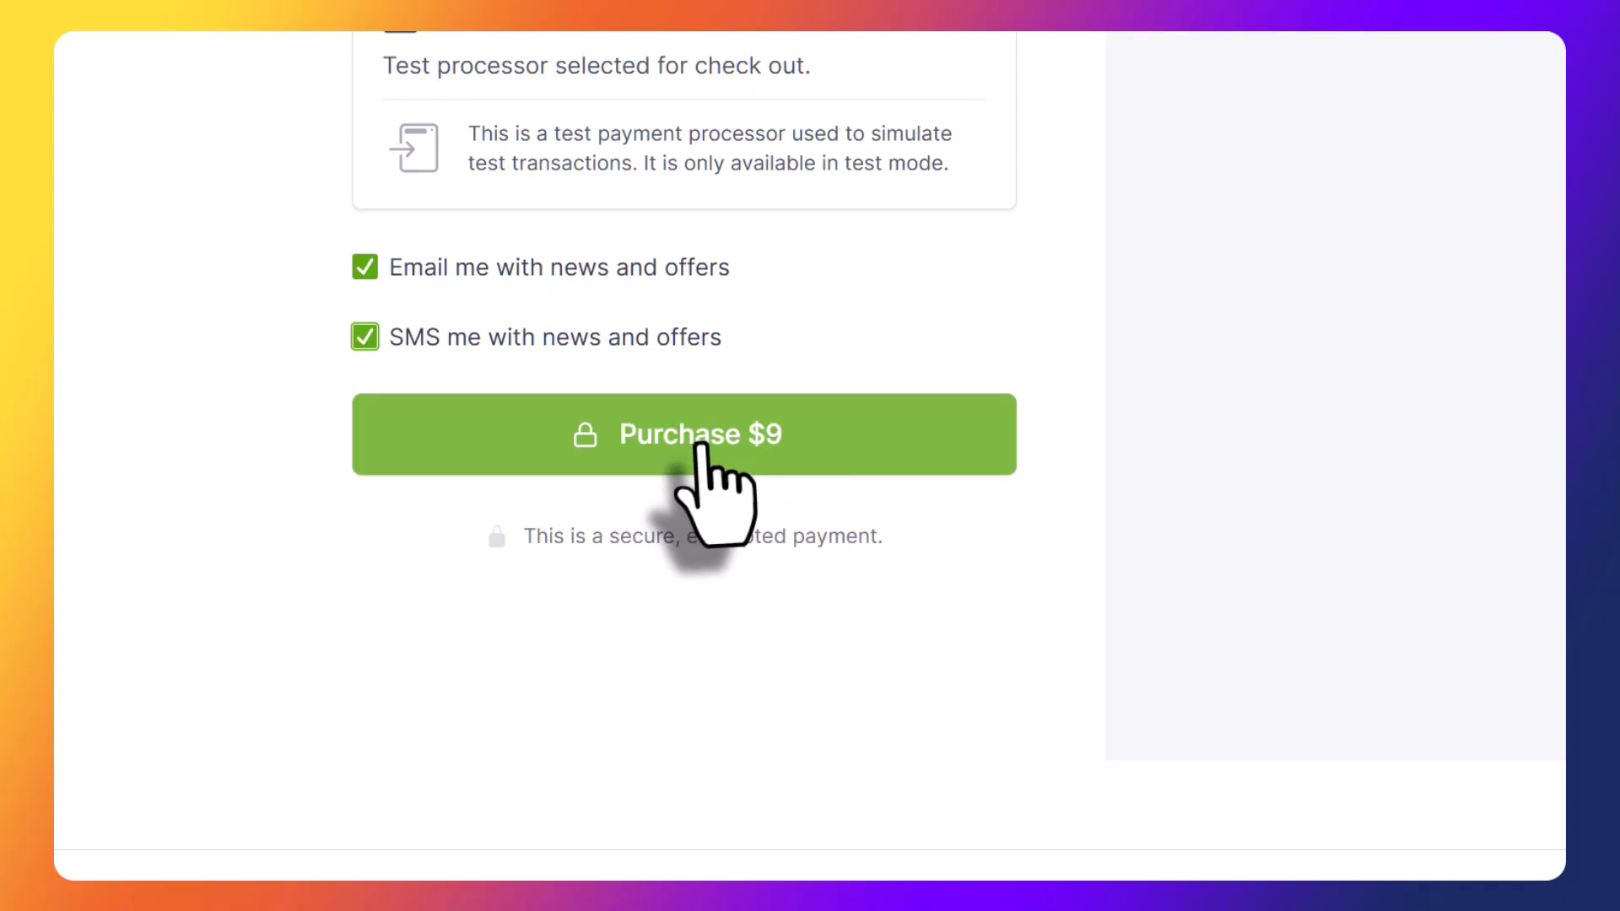
click(797, 460)
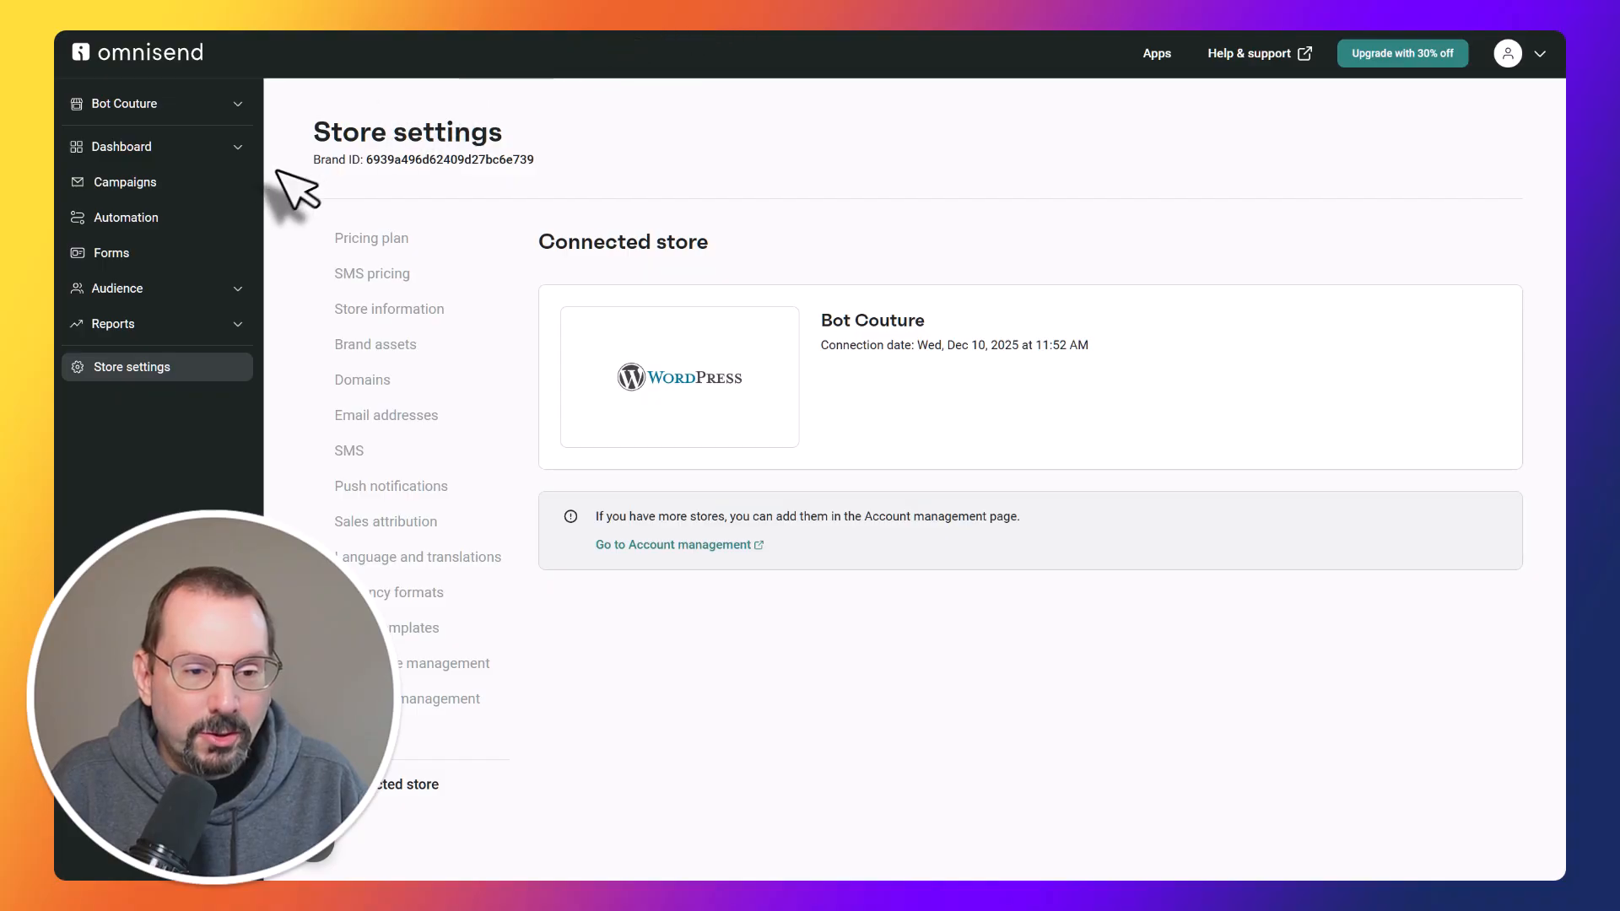
Switch to Omnisend and check the subscription statuses in the audience contacts list.
click(139, 290)
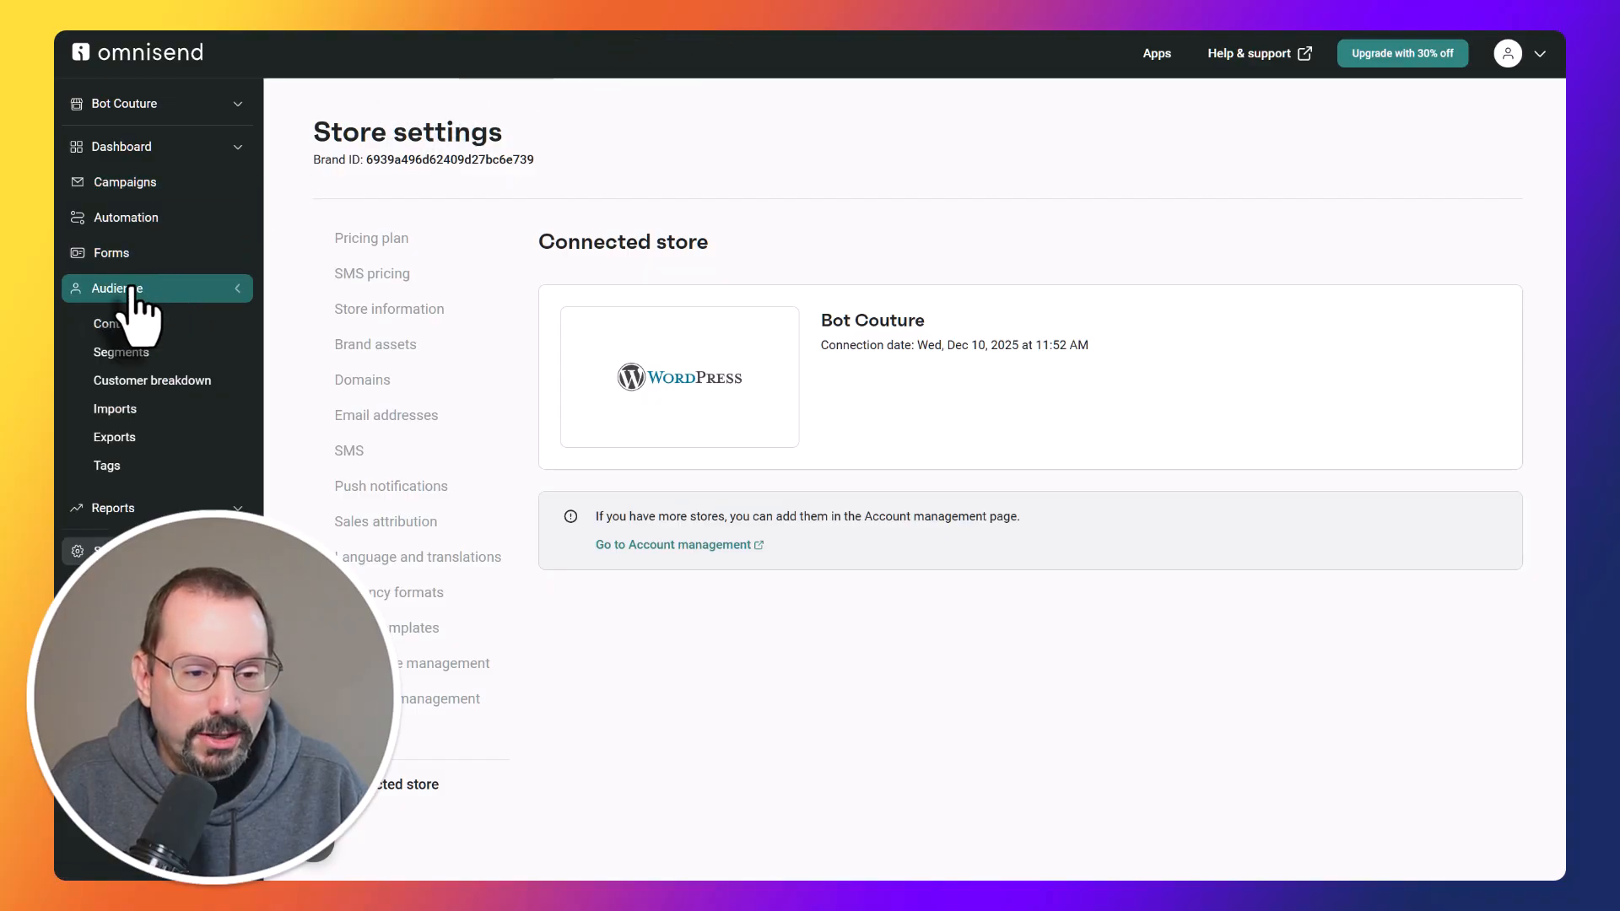
click(132, 326)
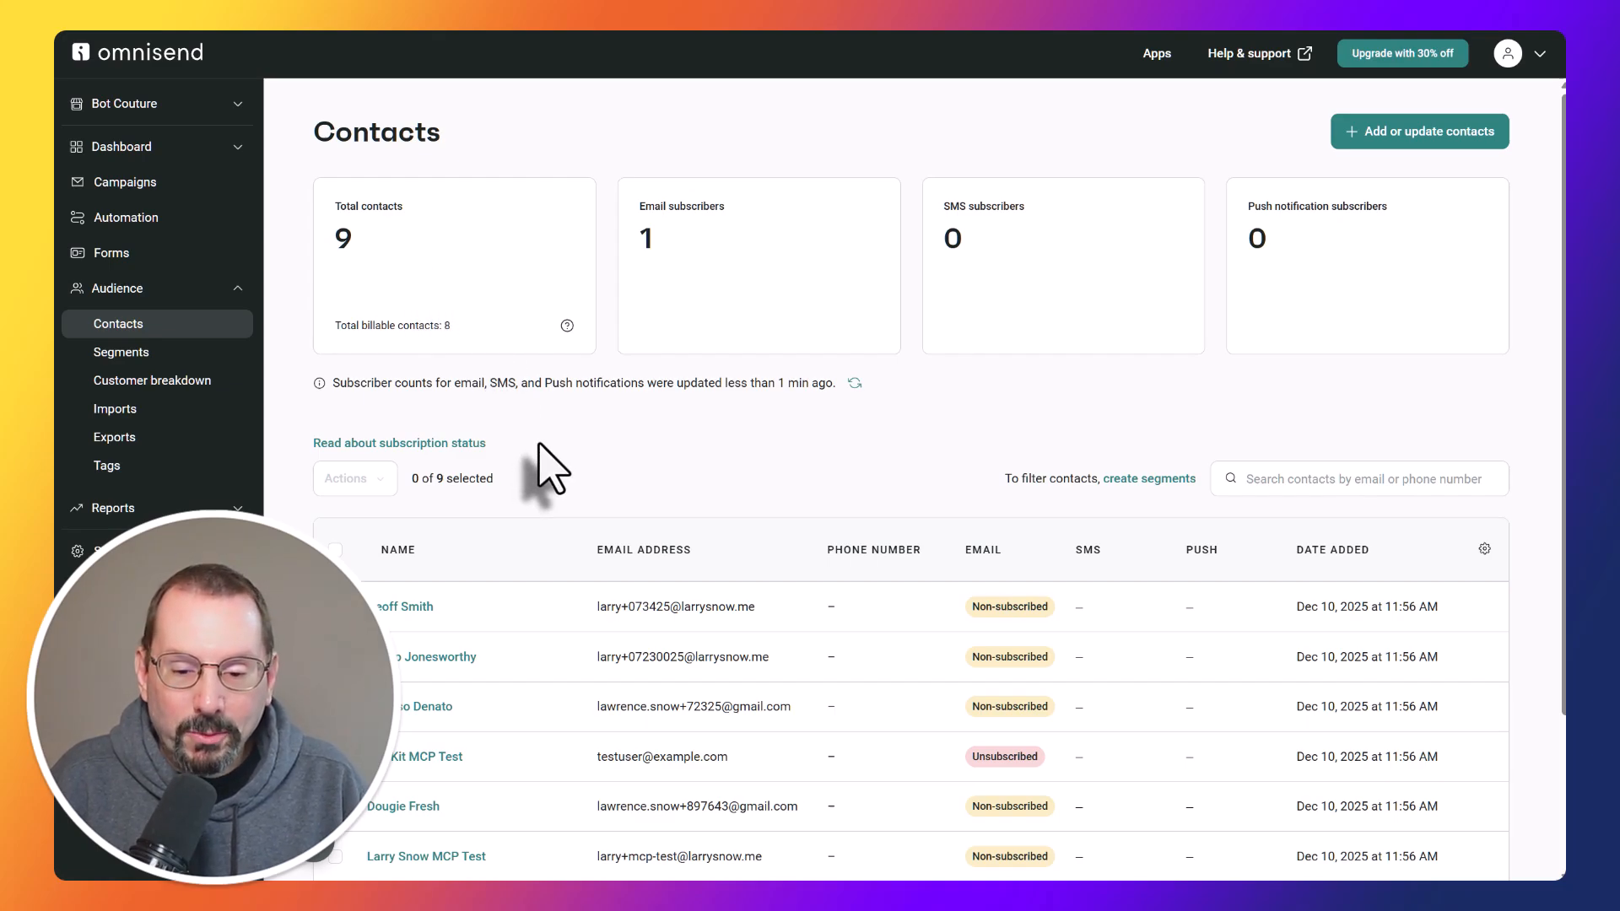
scroll(540, 444, down, 1)
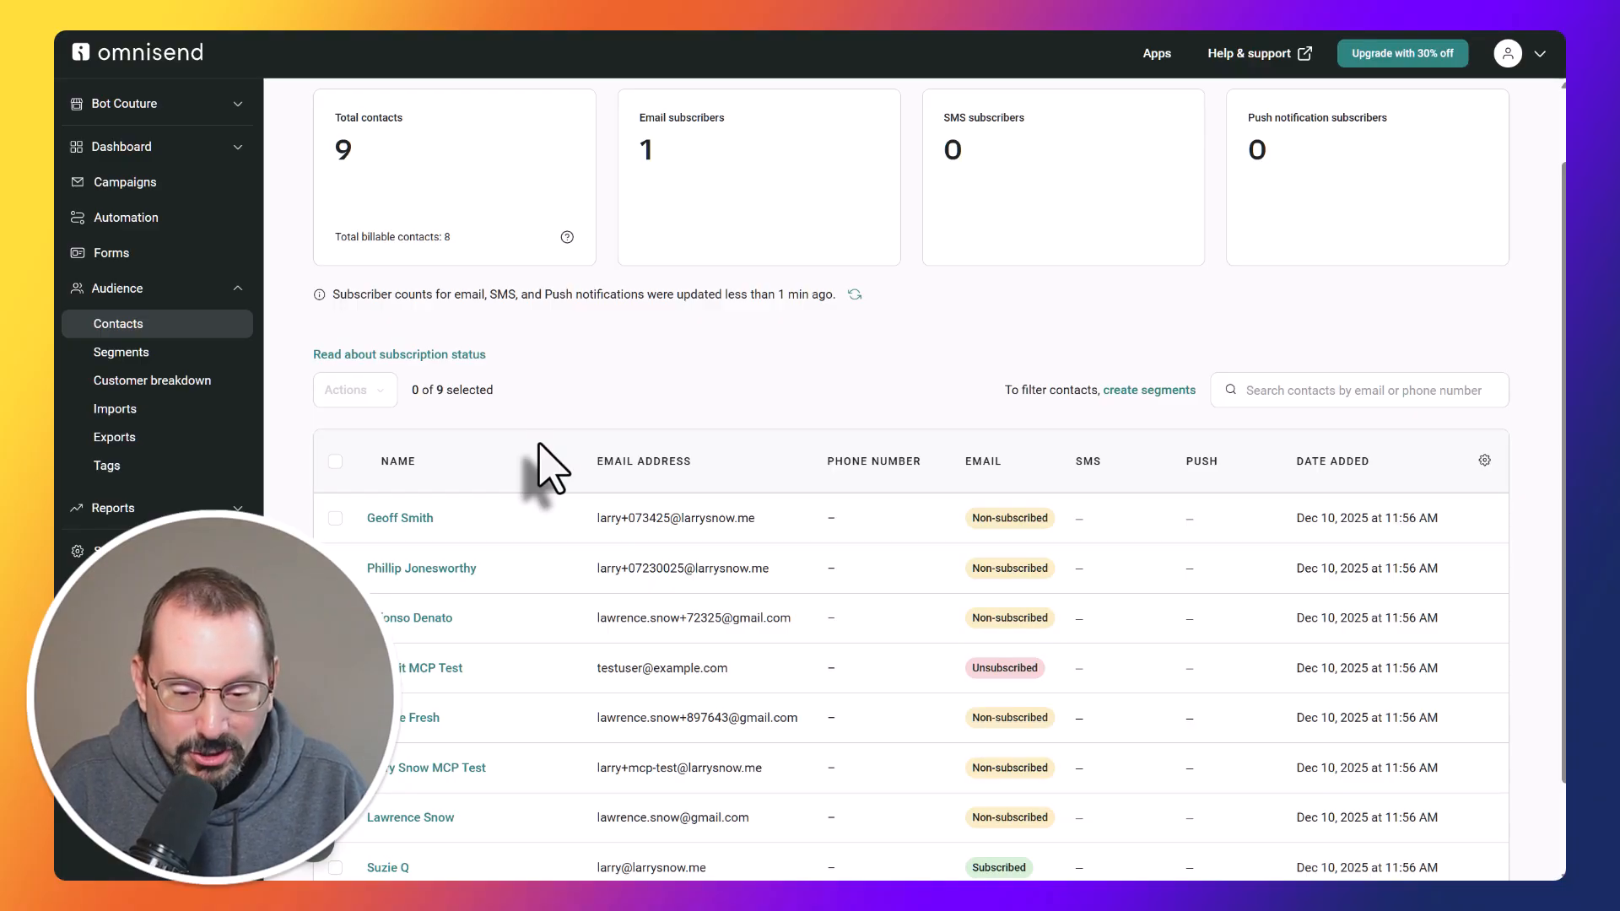
scroll(552, 469, down, 1)
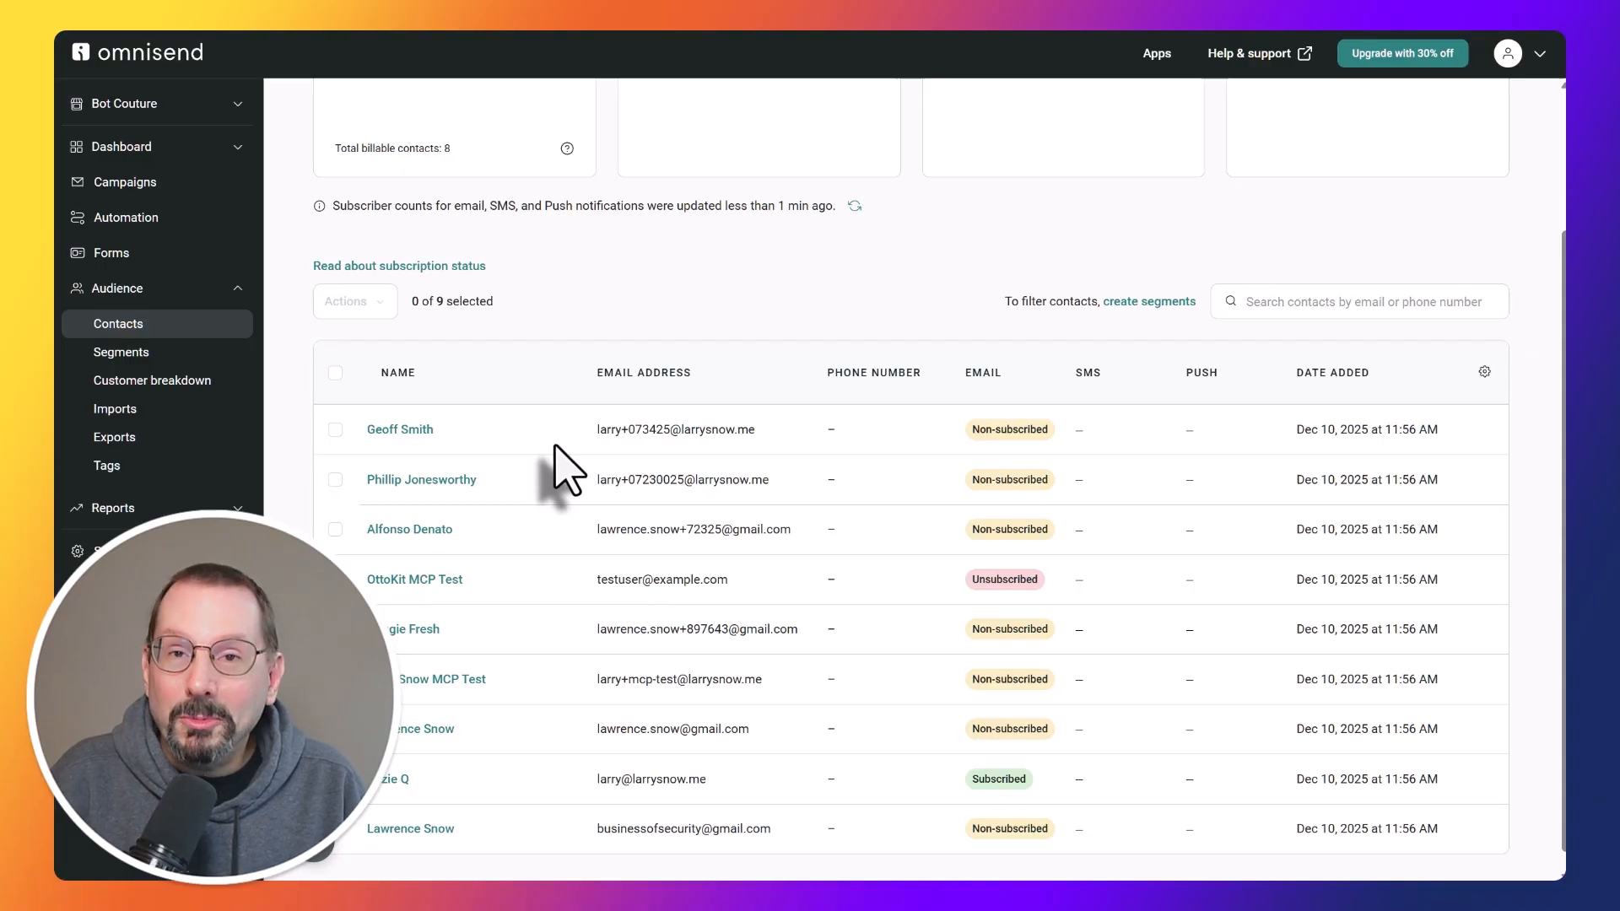
scroll(554, 449, down, 1)
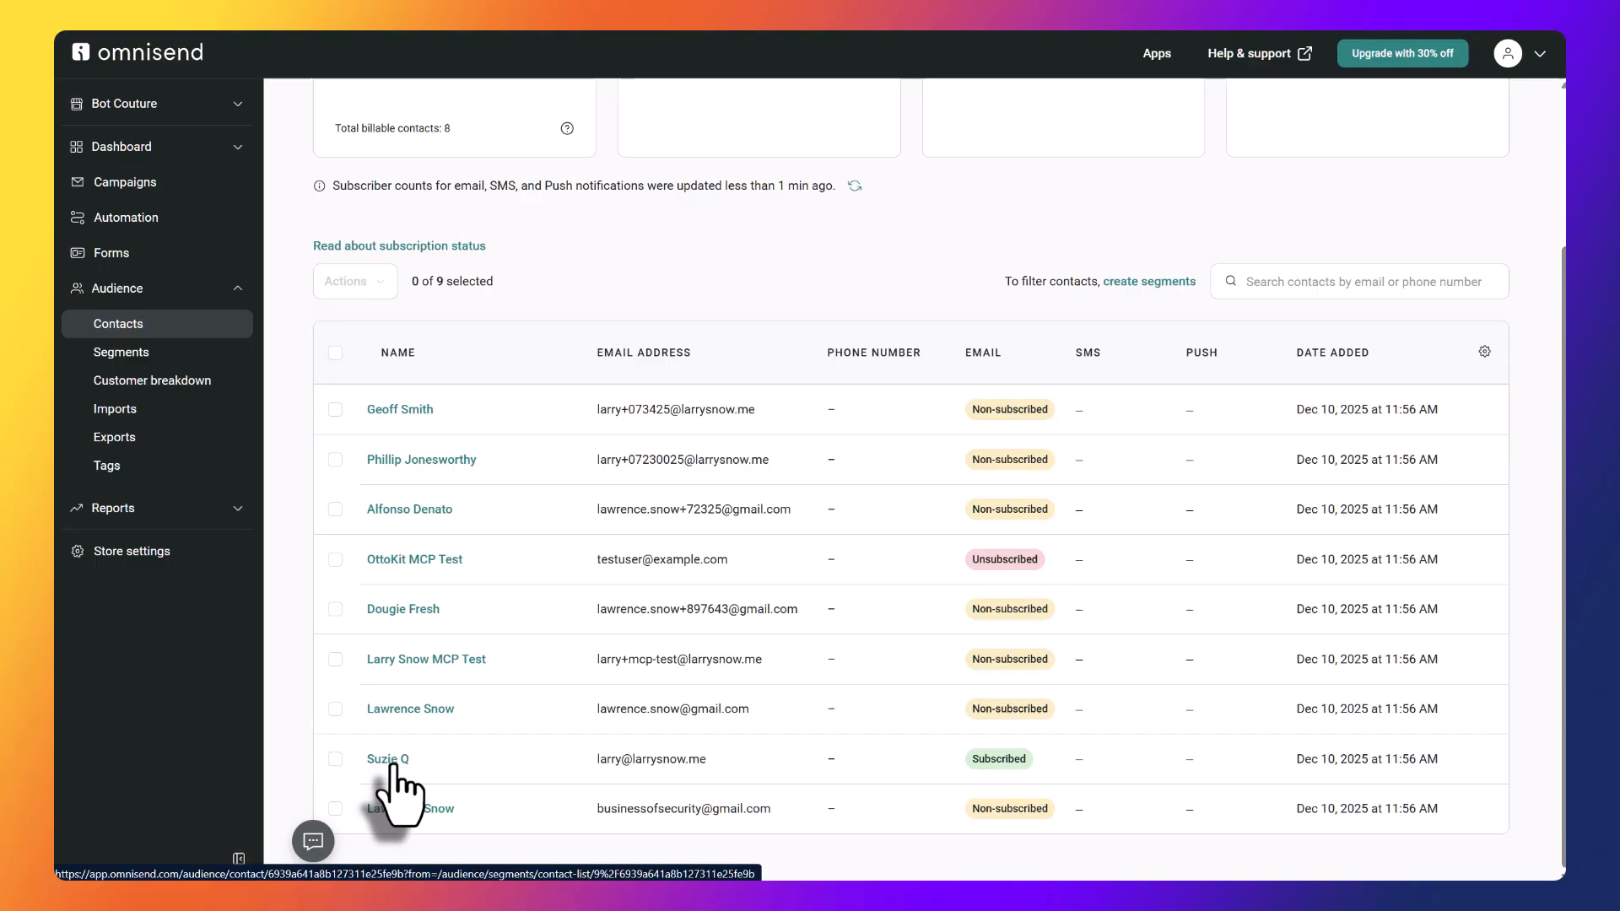
Open the test buyer's contact record and examine the paid order entry in the contact activity.
click(391, 762)
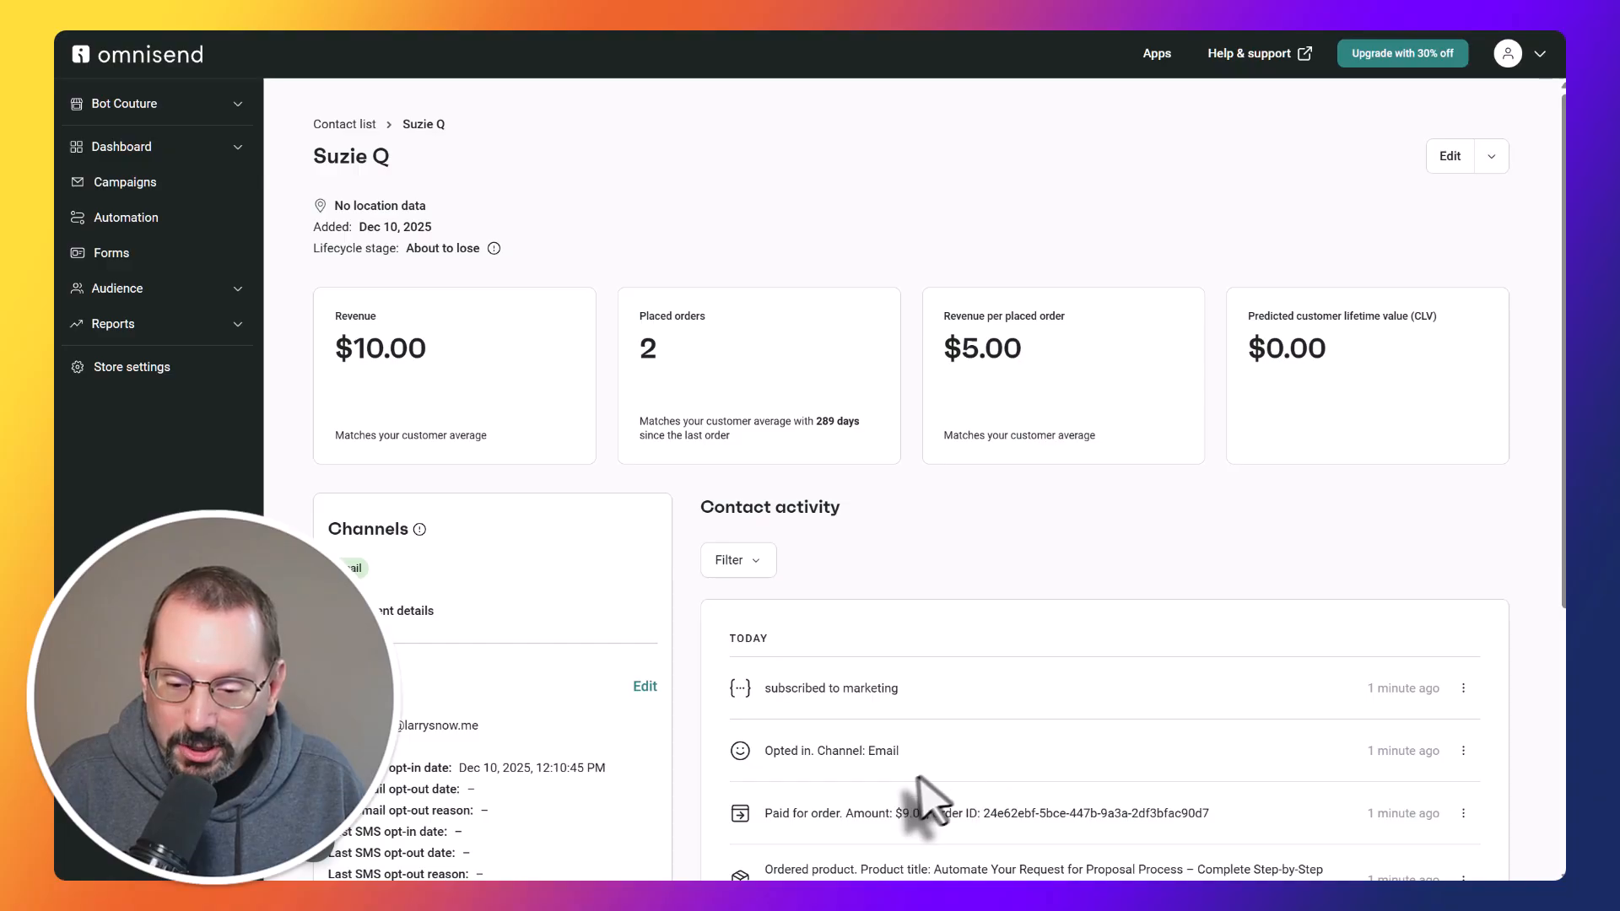
drag(765, 815, 1234, 820)
click(1198, 584)
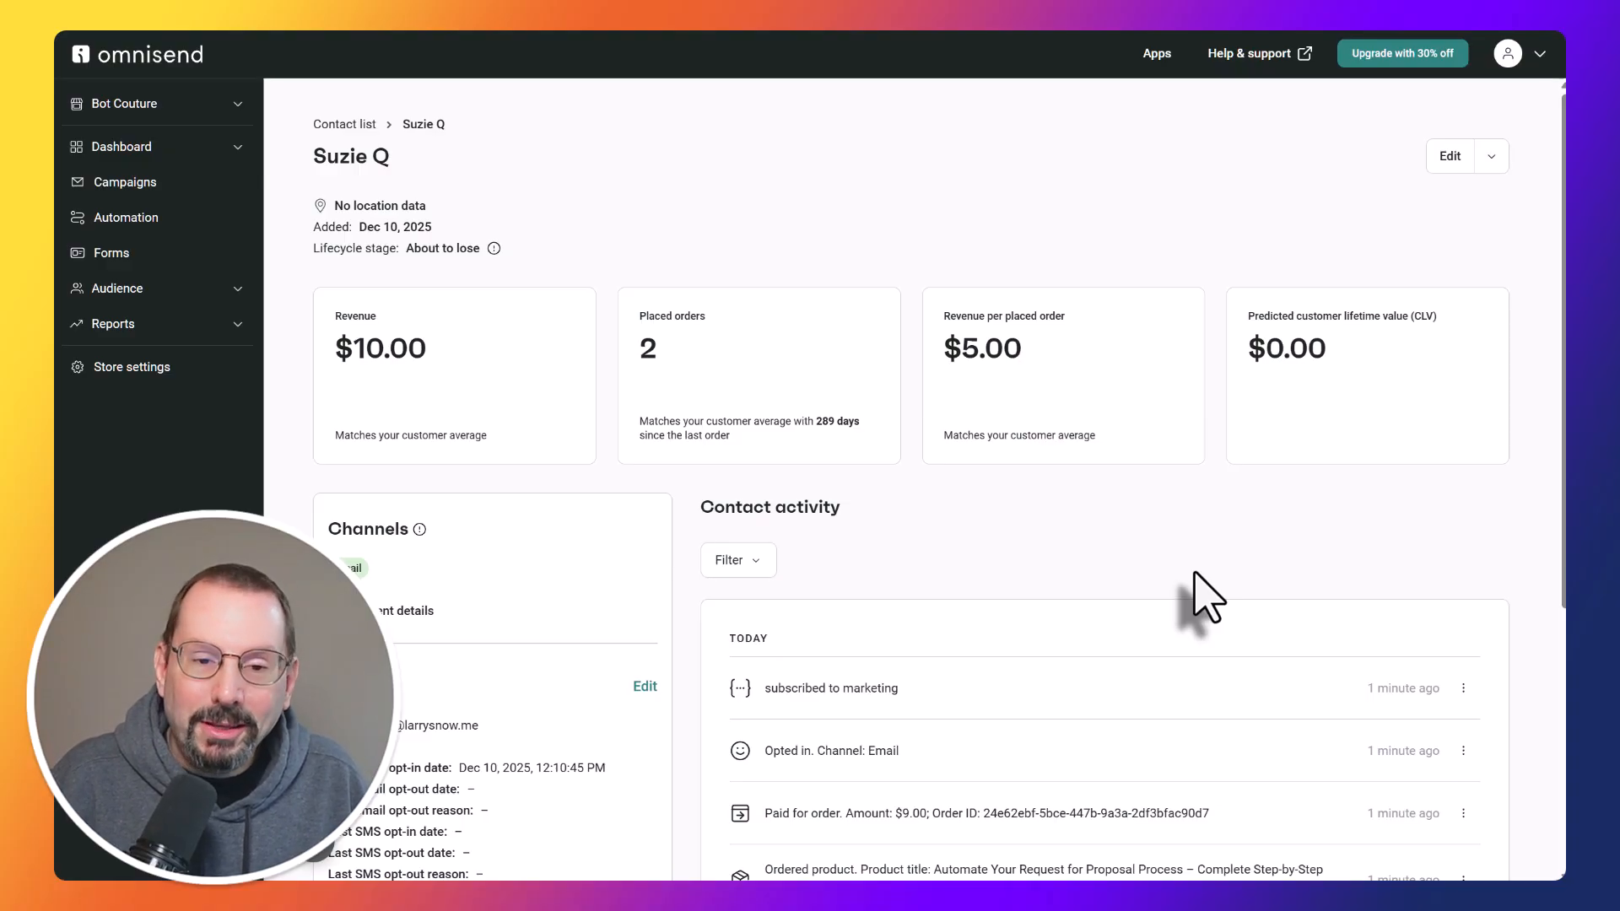
Start the suggested Abandoned Cart automation workflow and show it in the workflow list.
click(127, 146)
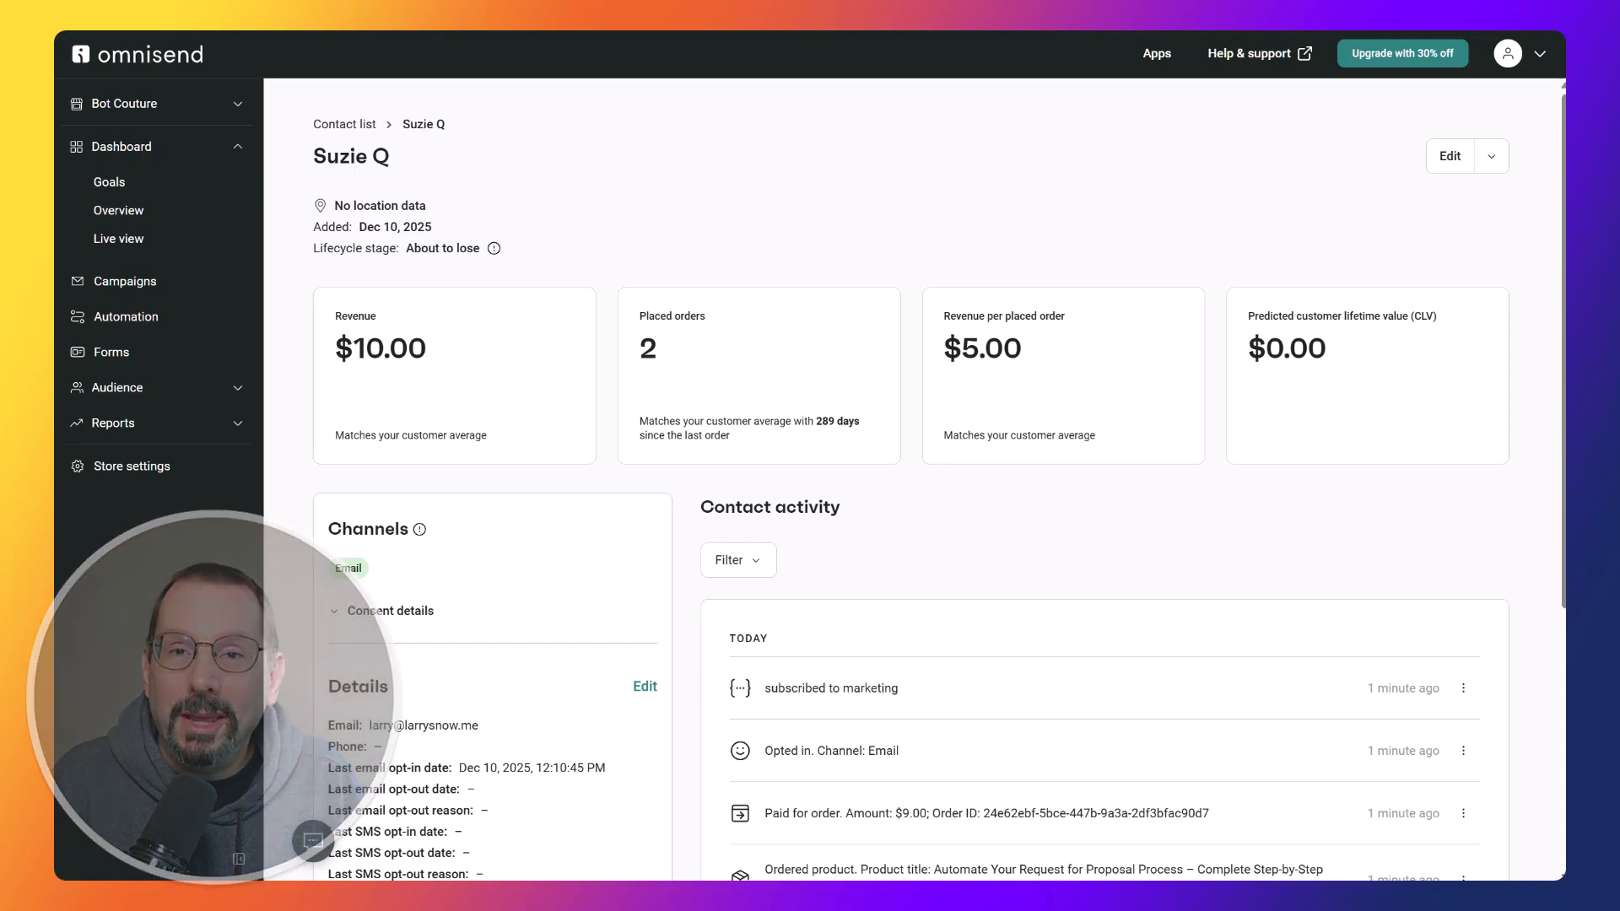
click(126, 321)
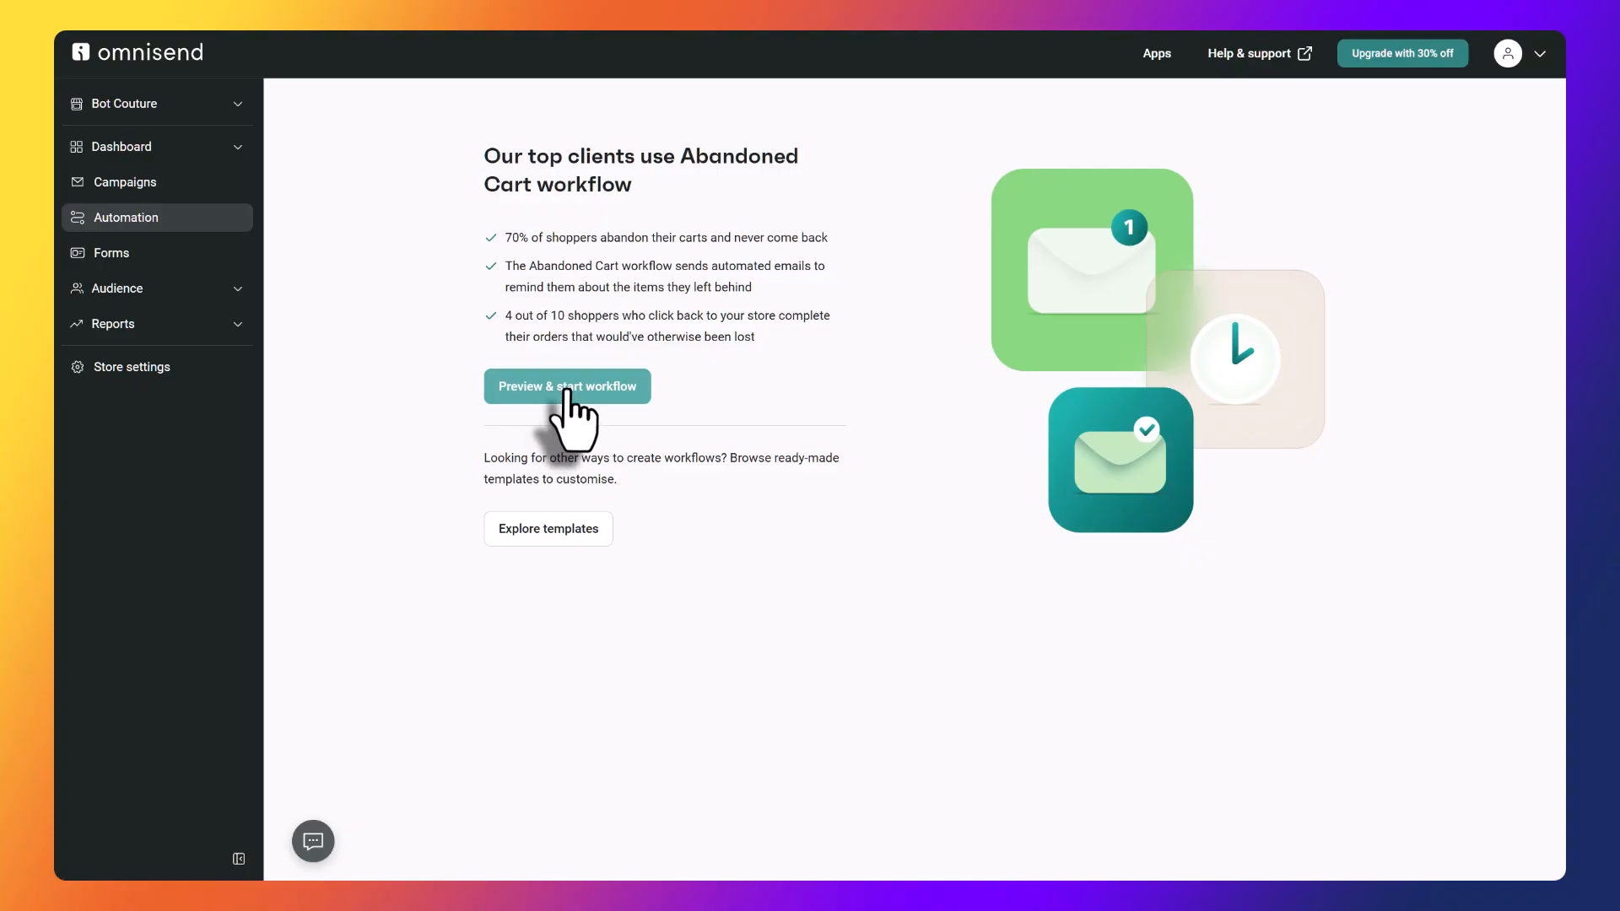
click(645, 395)
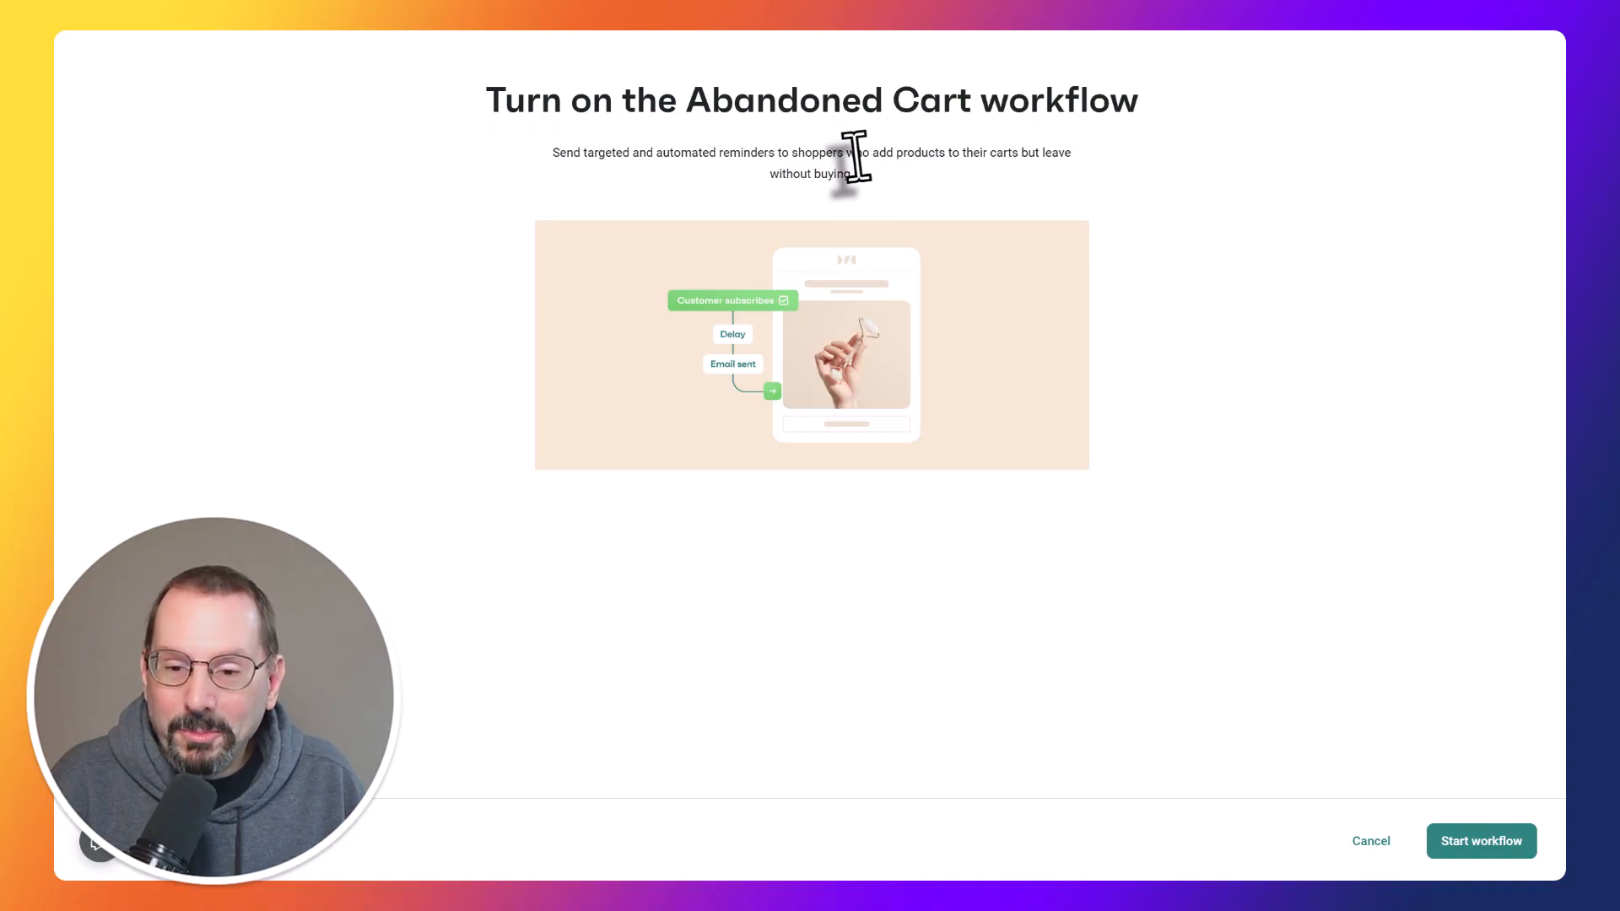
click(1483, 842)
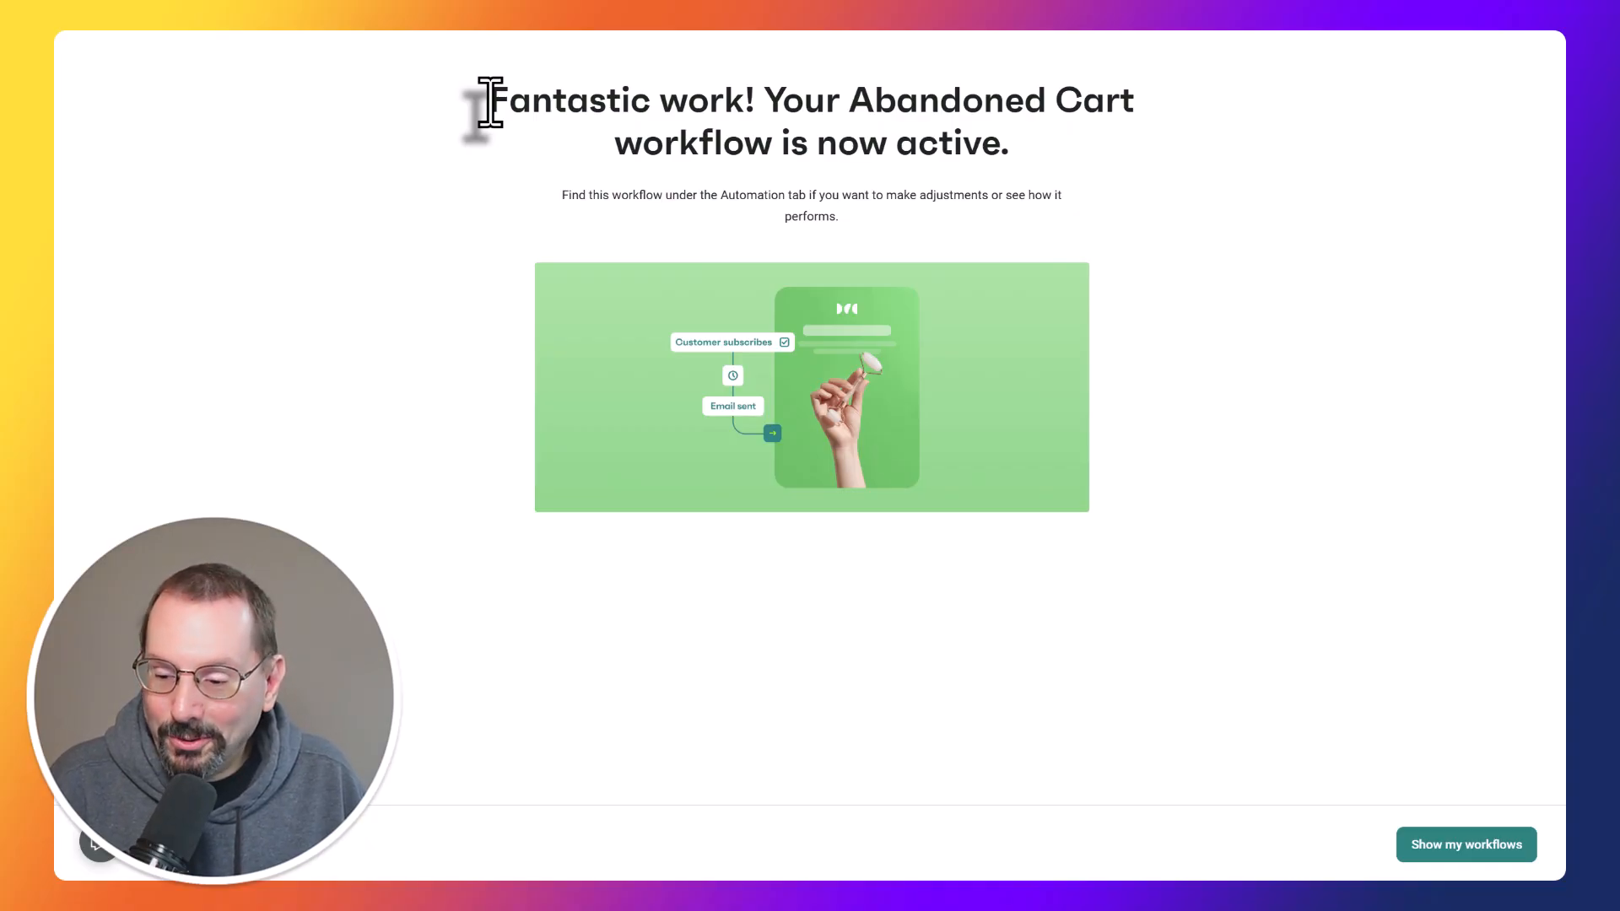
click(1434, 848)
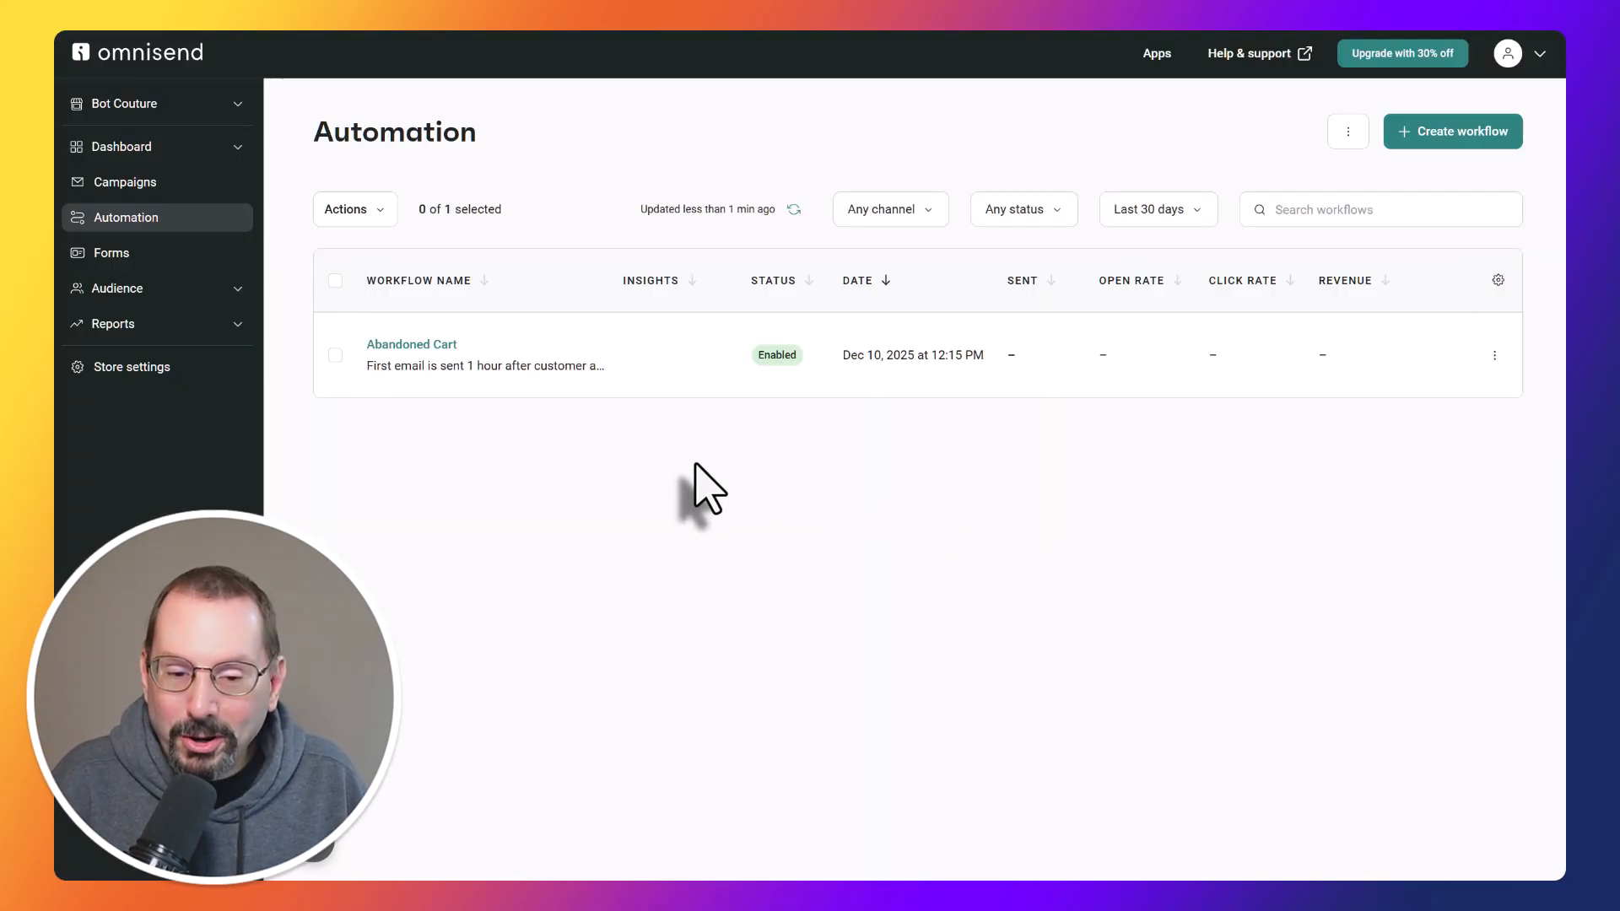
Open the Abandoned Cart workflow and review its first email's subject line, preheader, sender's name and content preview.
click(416, 346)
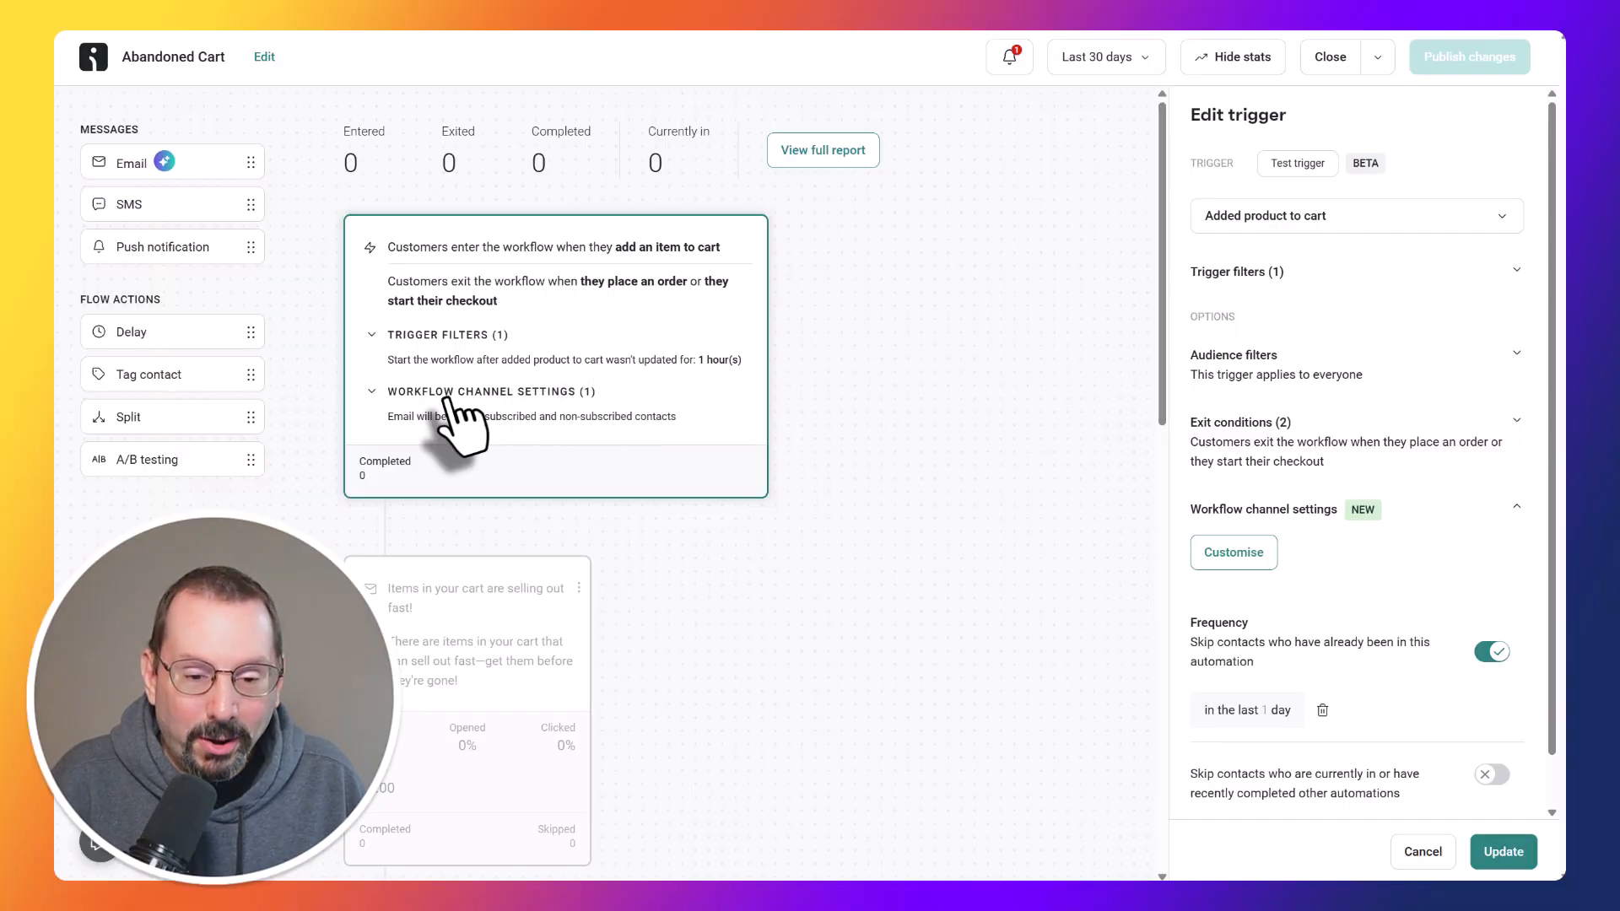
scroll(632, 426, down, 2)
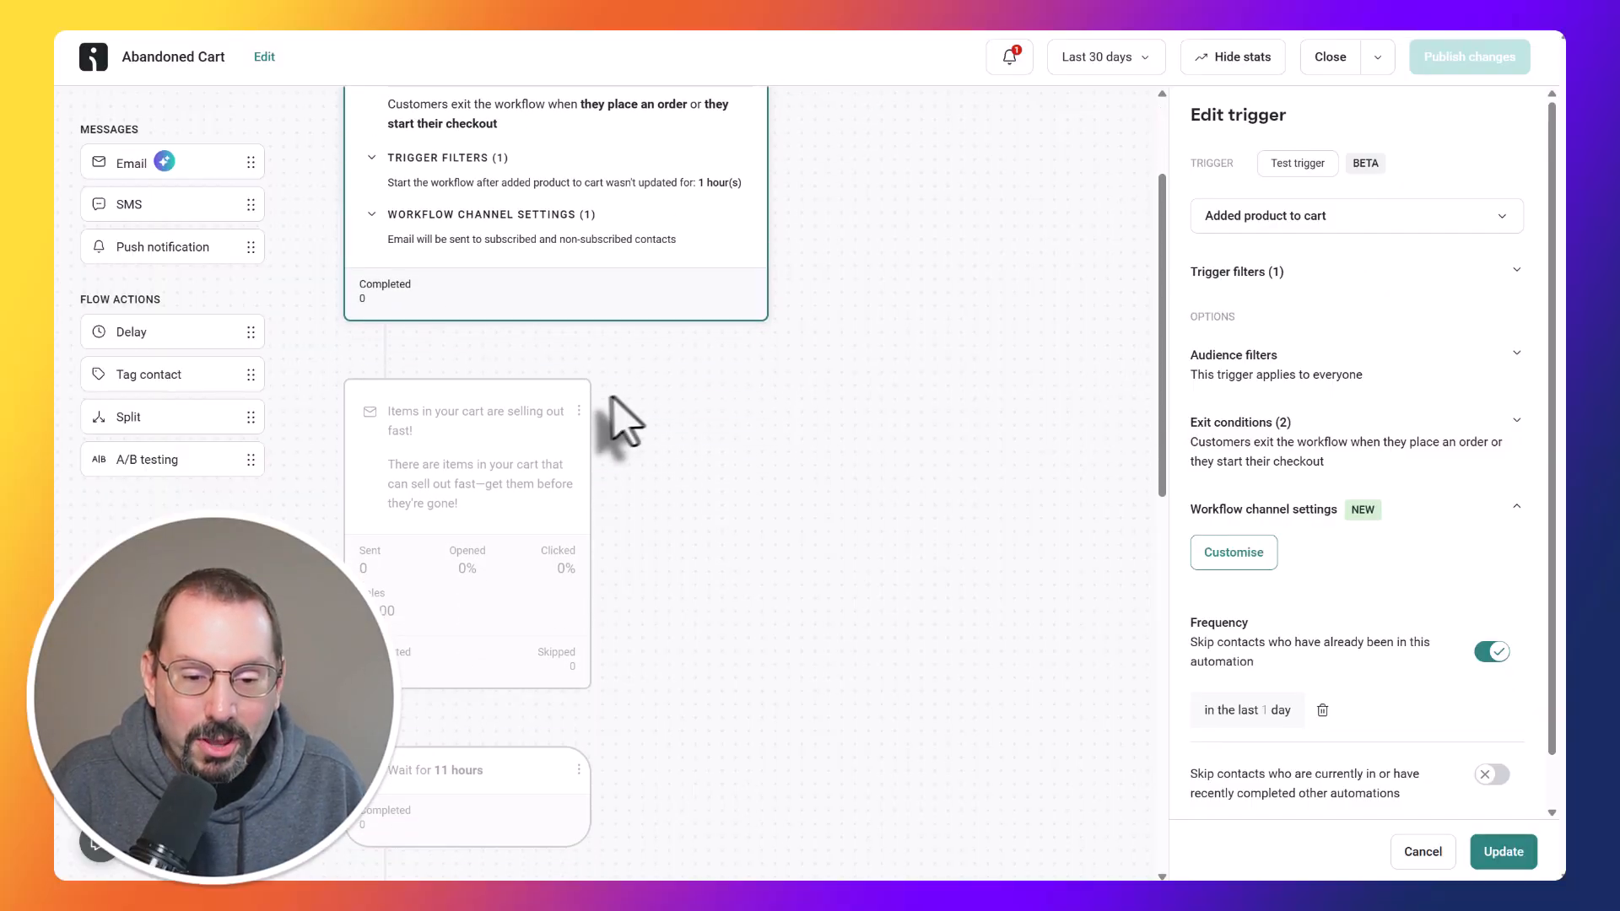
click(478, 422)
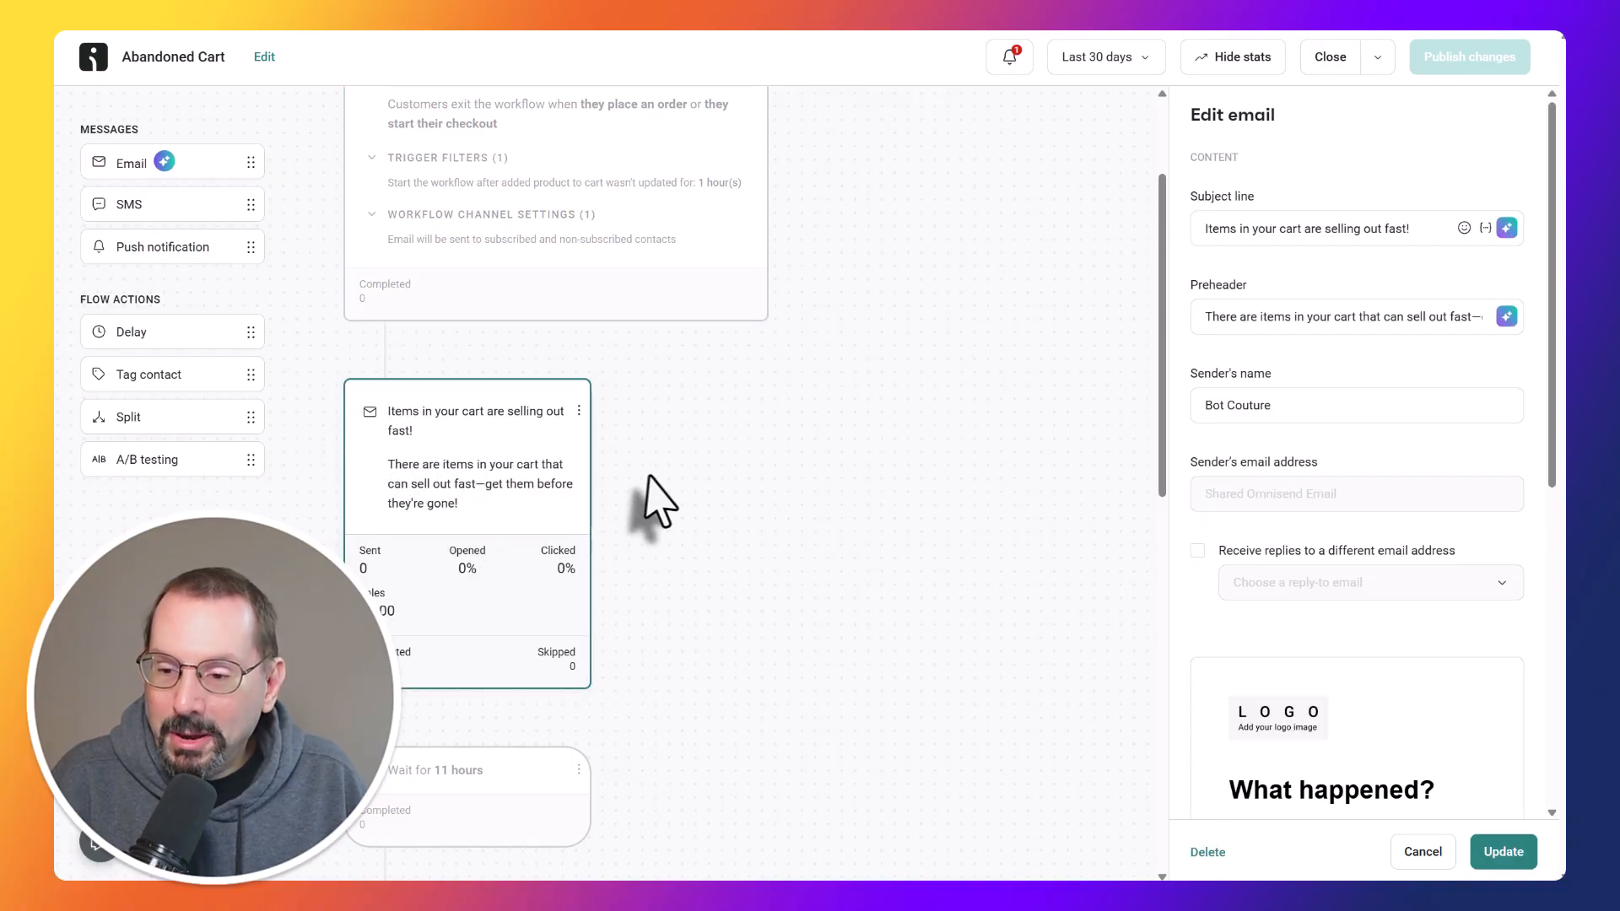
drag(1333, 413, 1152, 412)
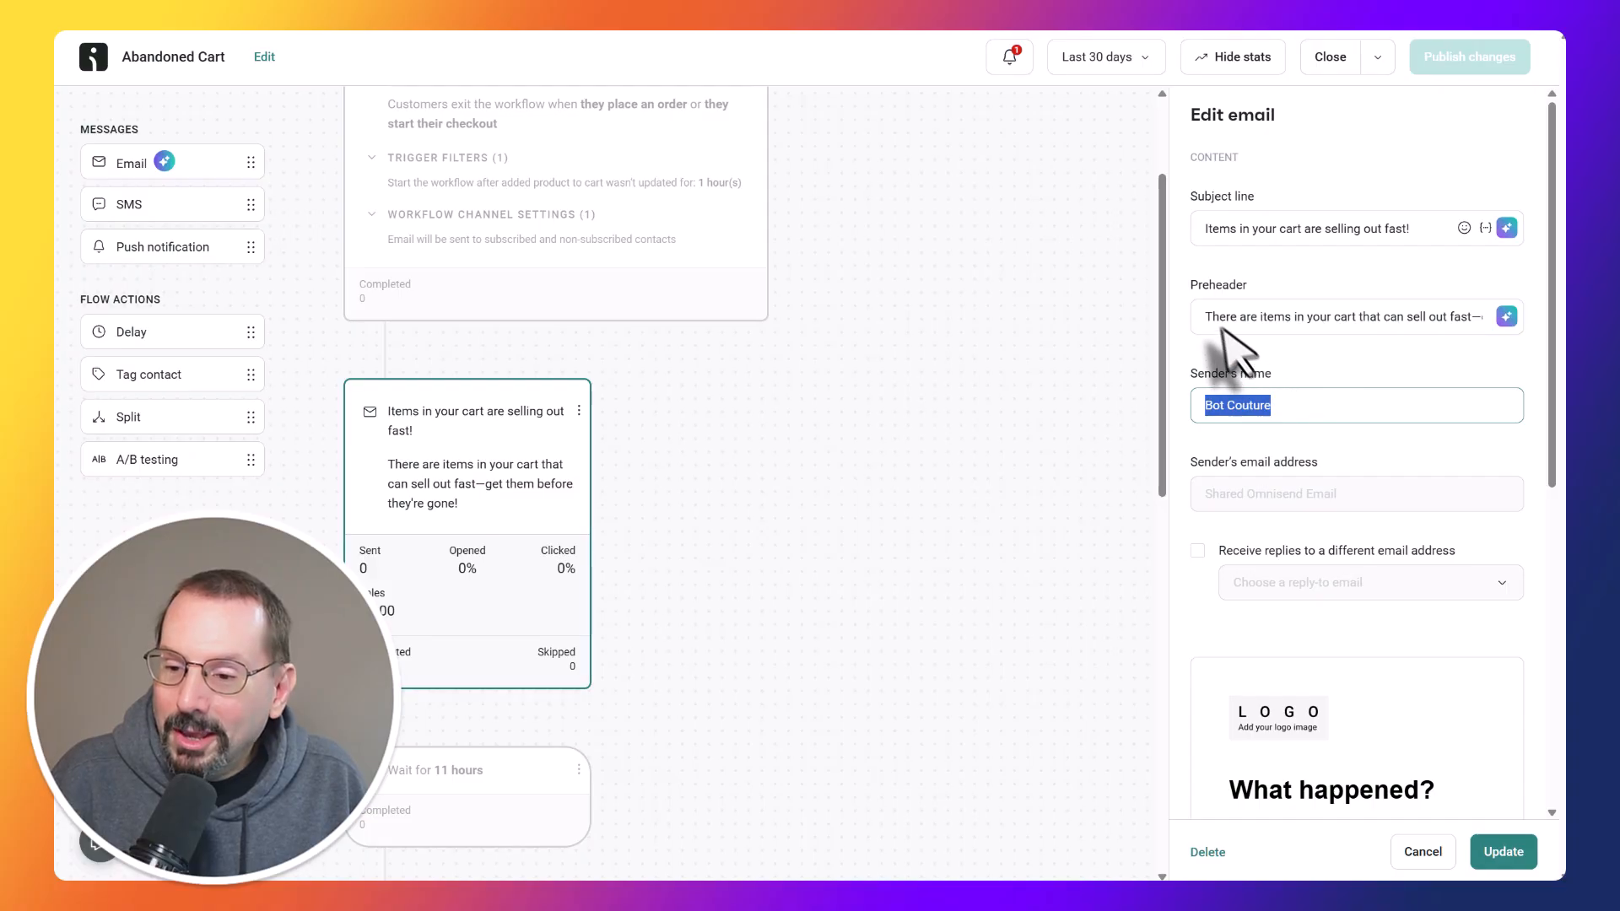
drag(1195, 230, 1344, 230)
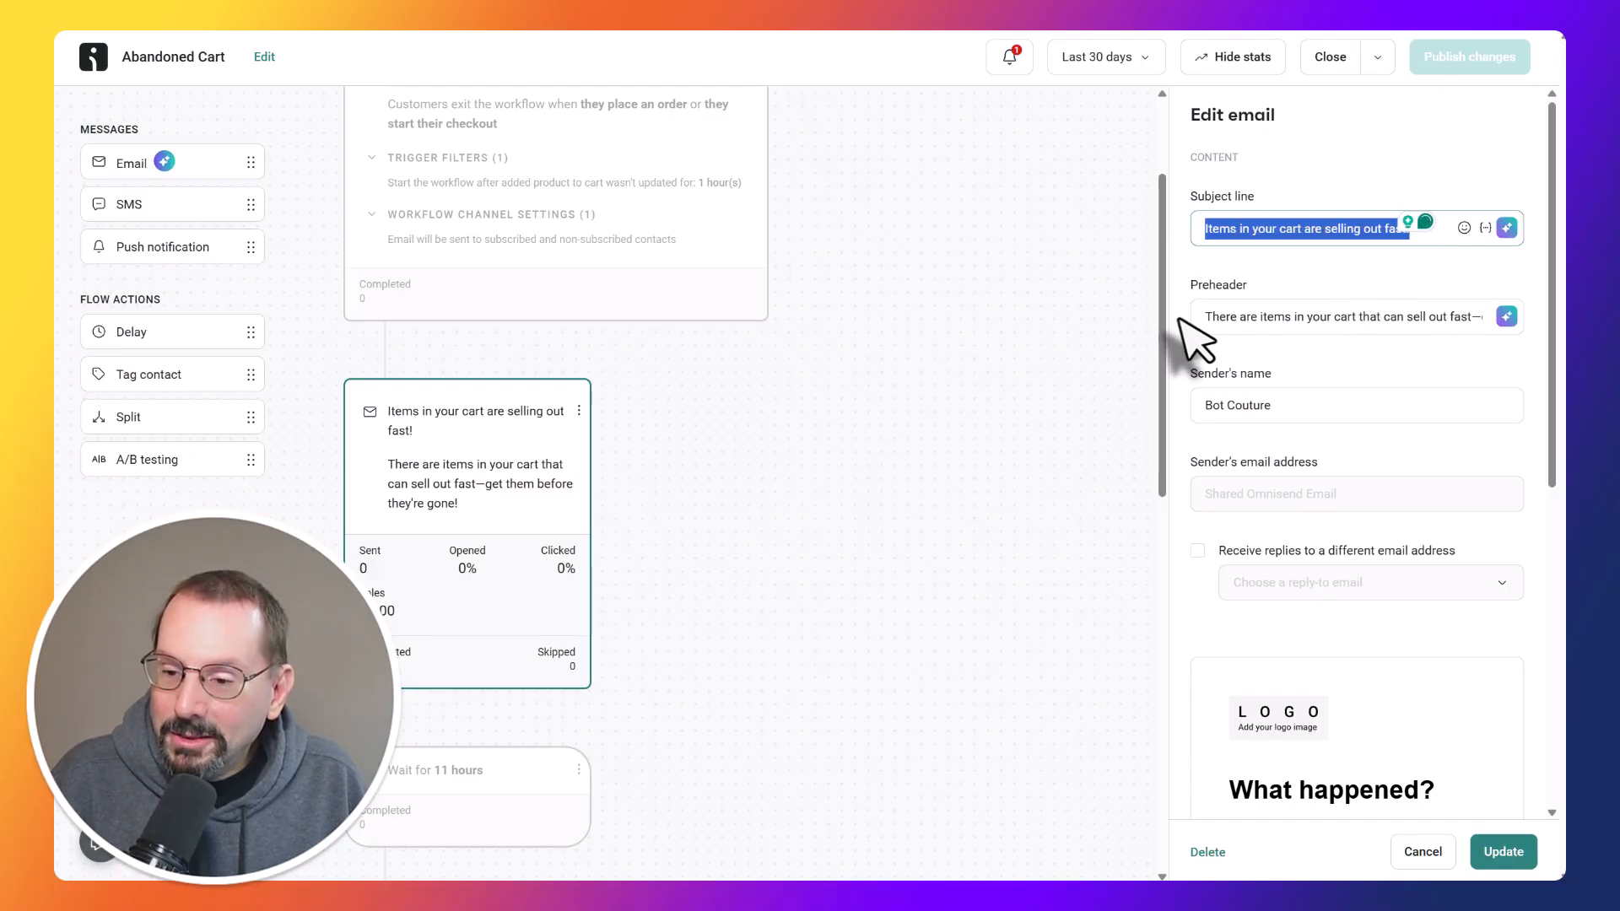
drag(1202, 317, 1246, 317)
scroll(1291, 473, down, 2)
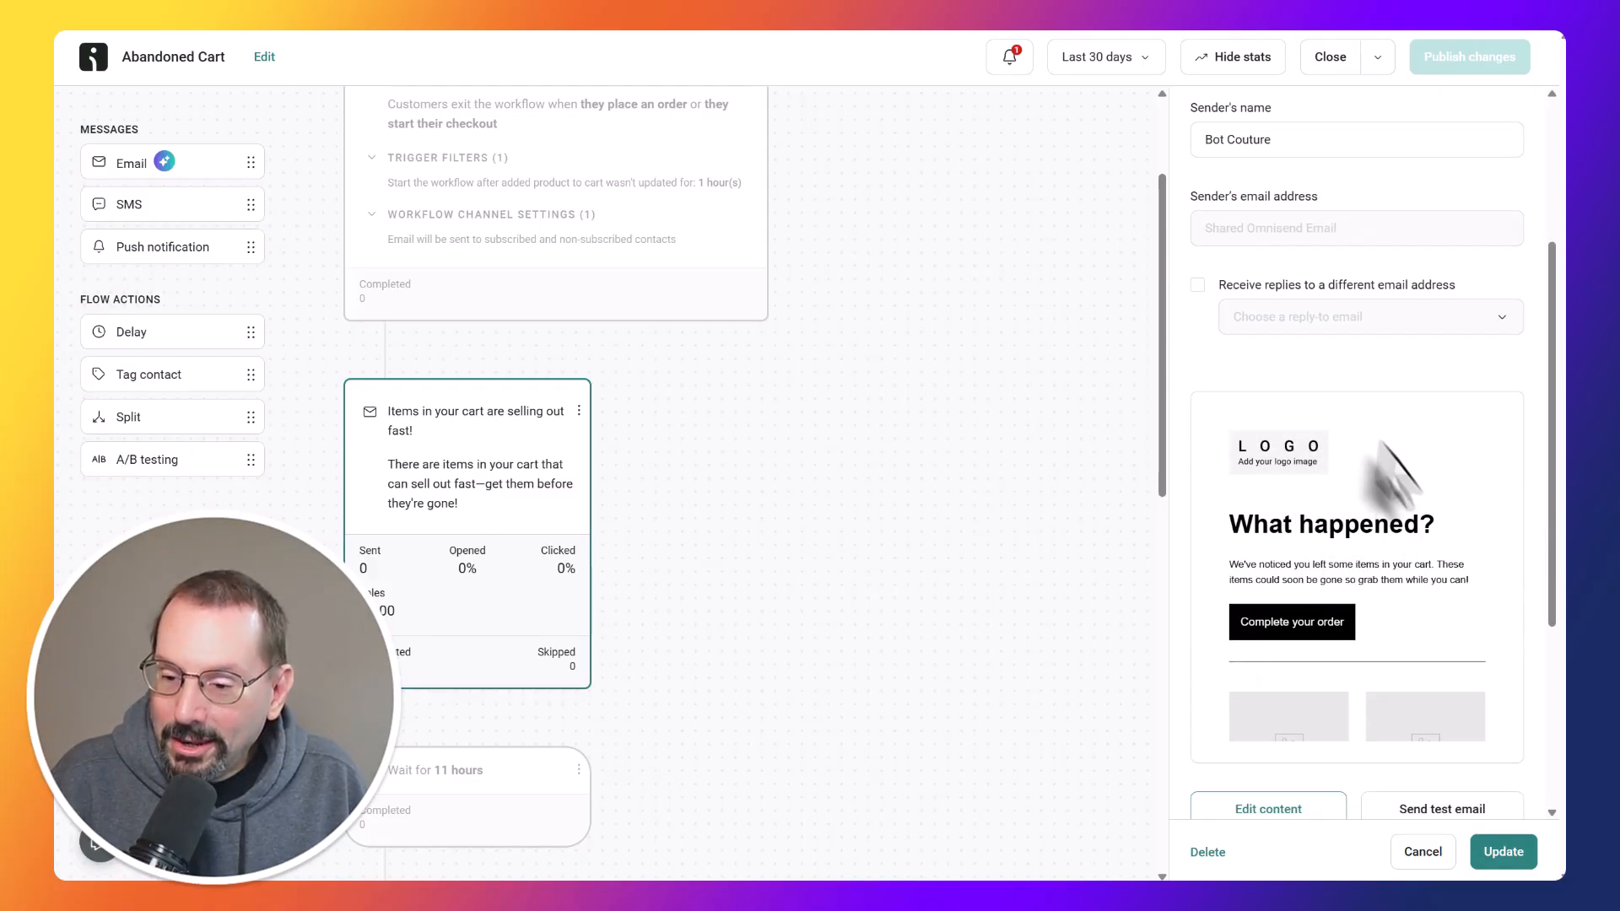
scroll(1299, 447, down, 3)
scroll(1350, 439, up, 1)
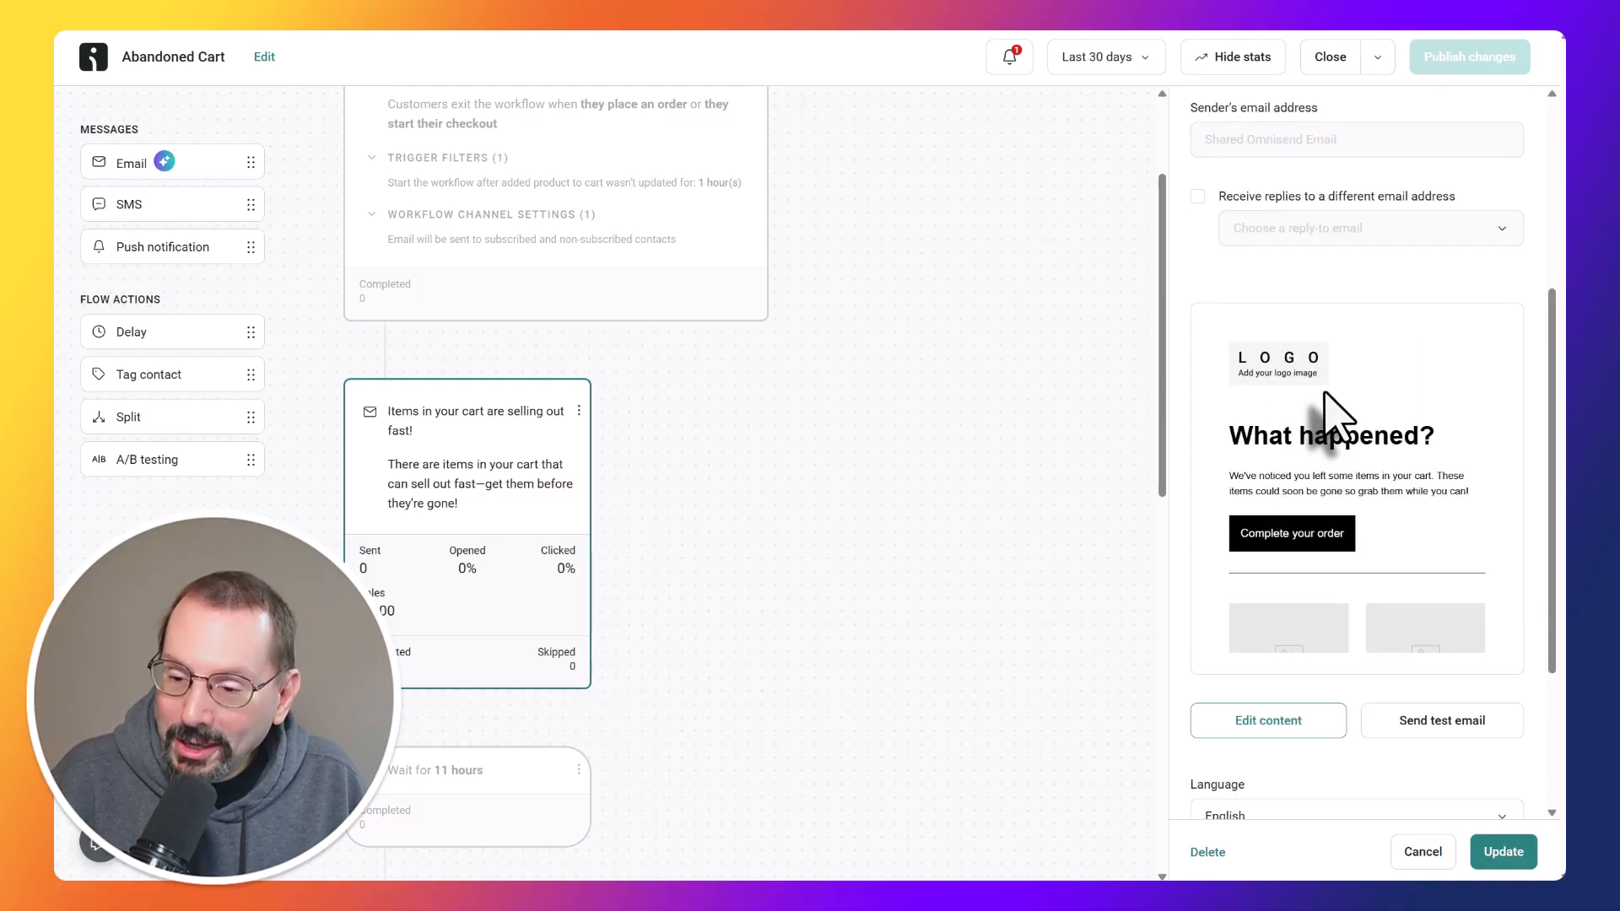
scroll(1326, 395, down, 1)
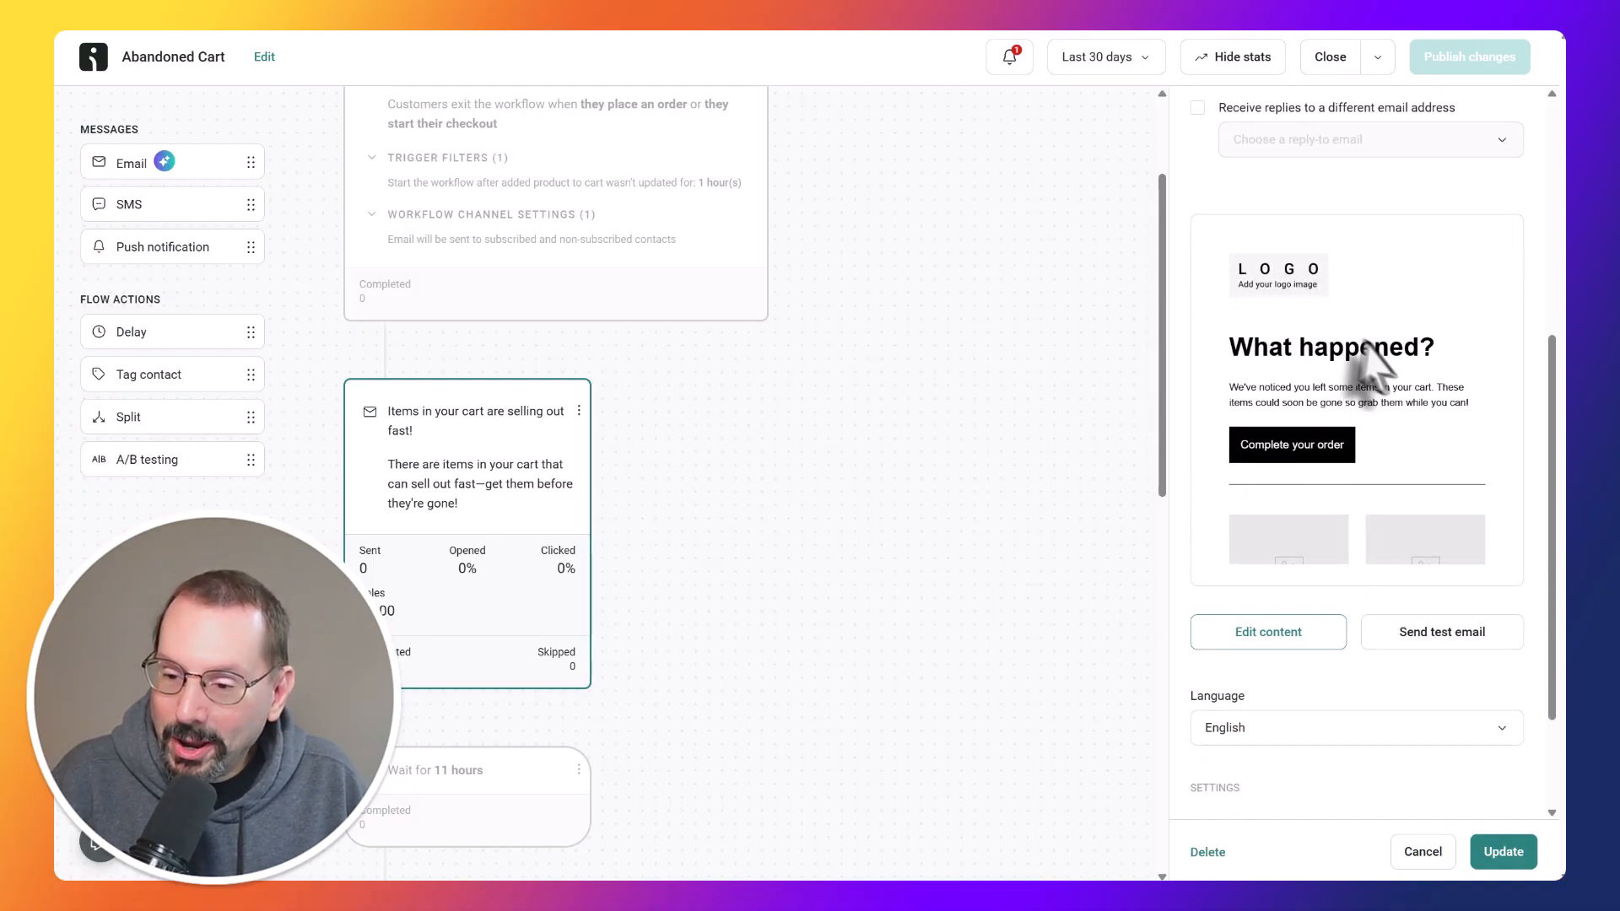
Open the first email's content for editing and replace the logo placeholder with the sms-logo-512x512-1.png image.
click(1299, 650)
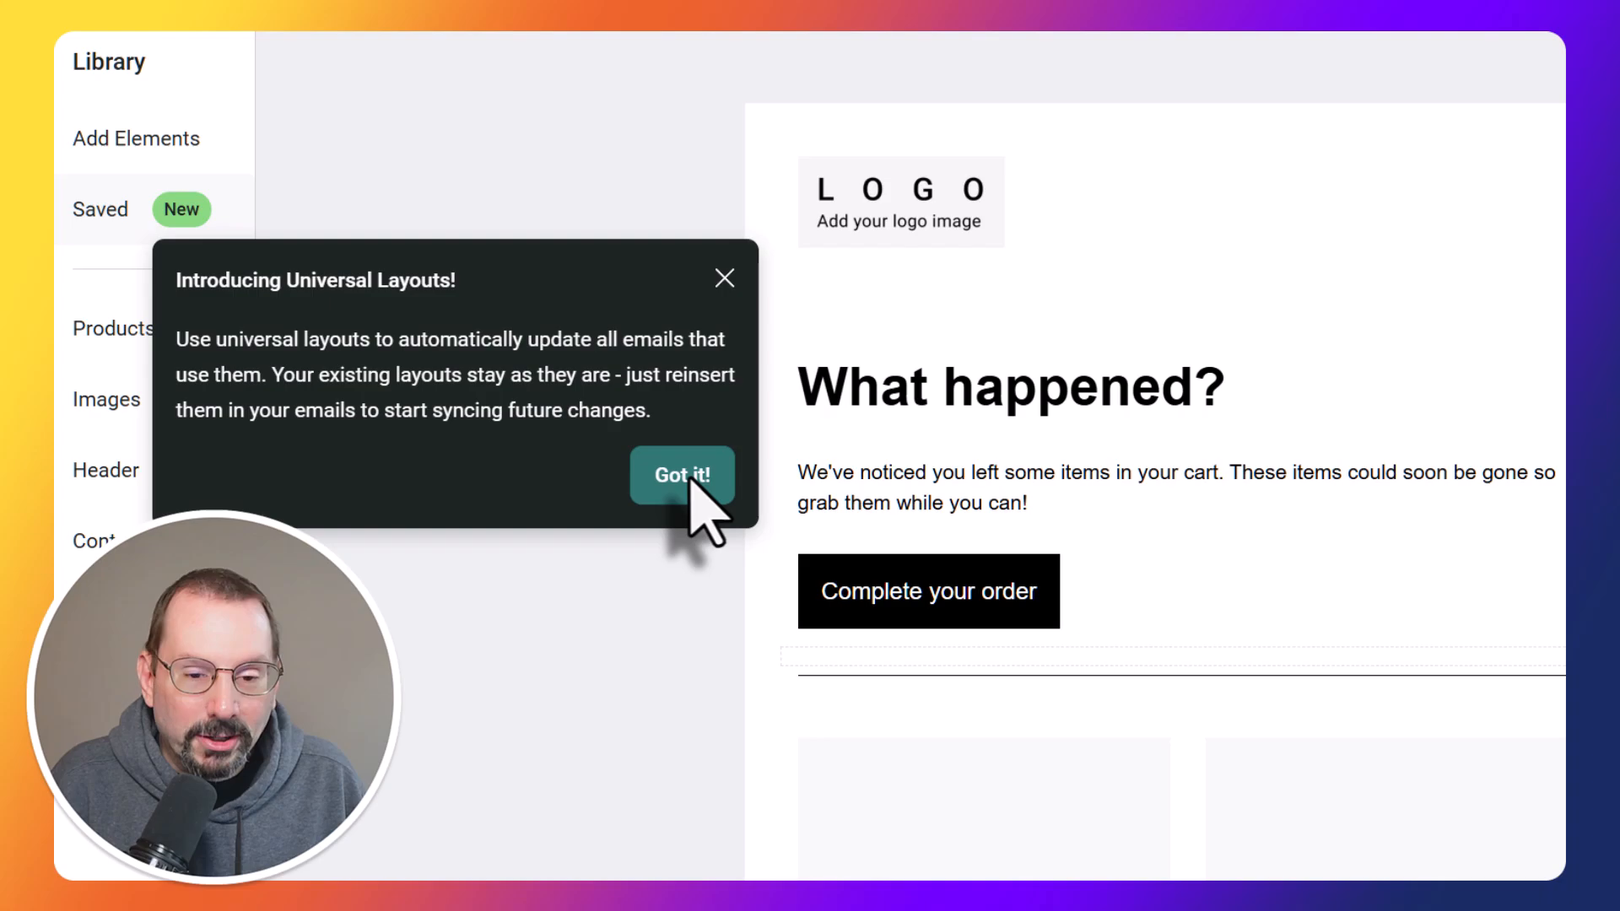
click(431, 364)
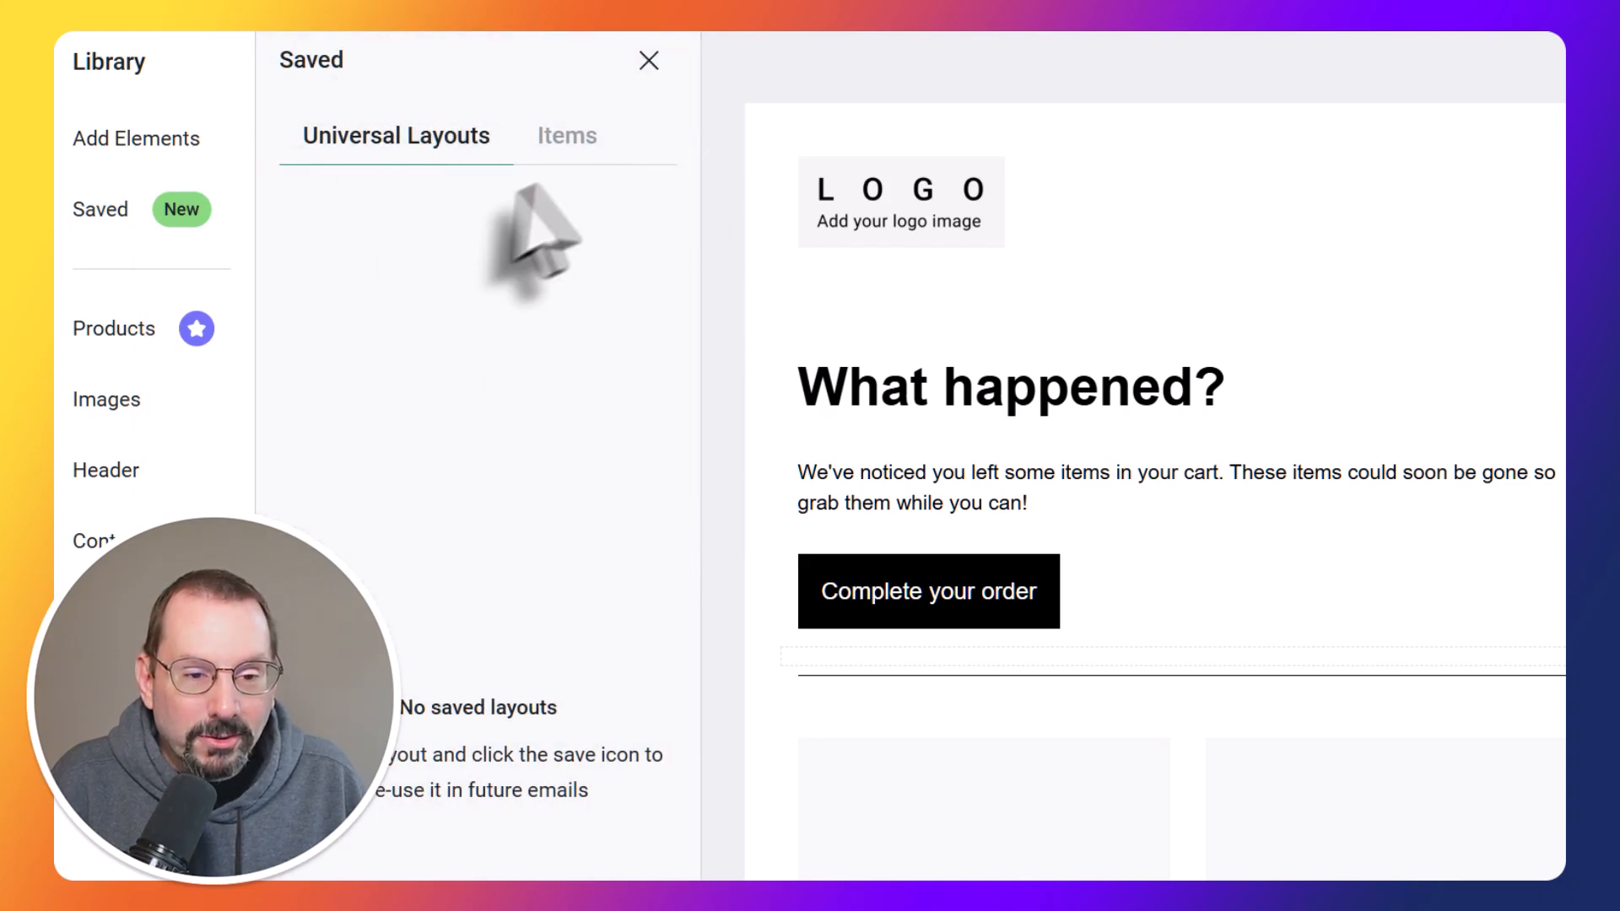
click(648, 60)
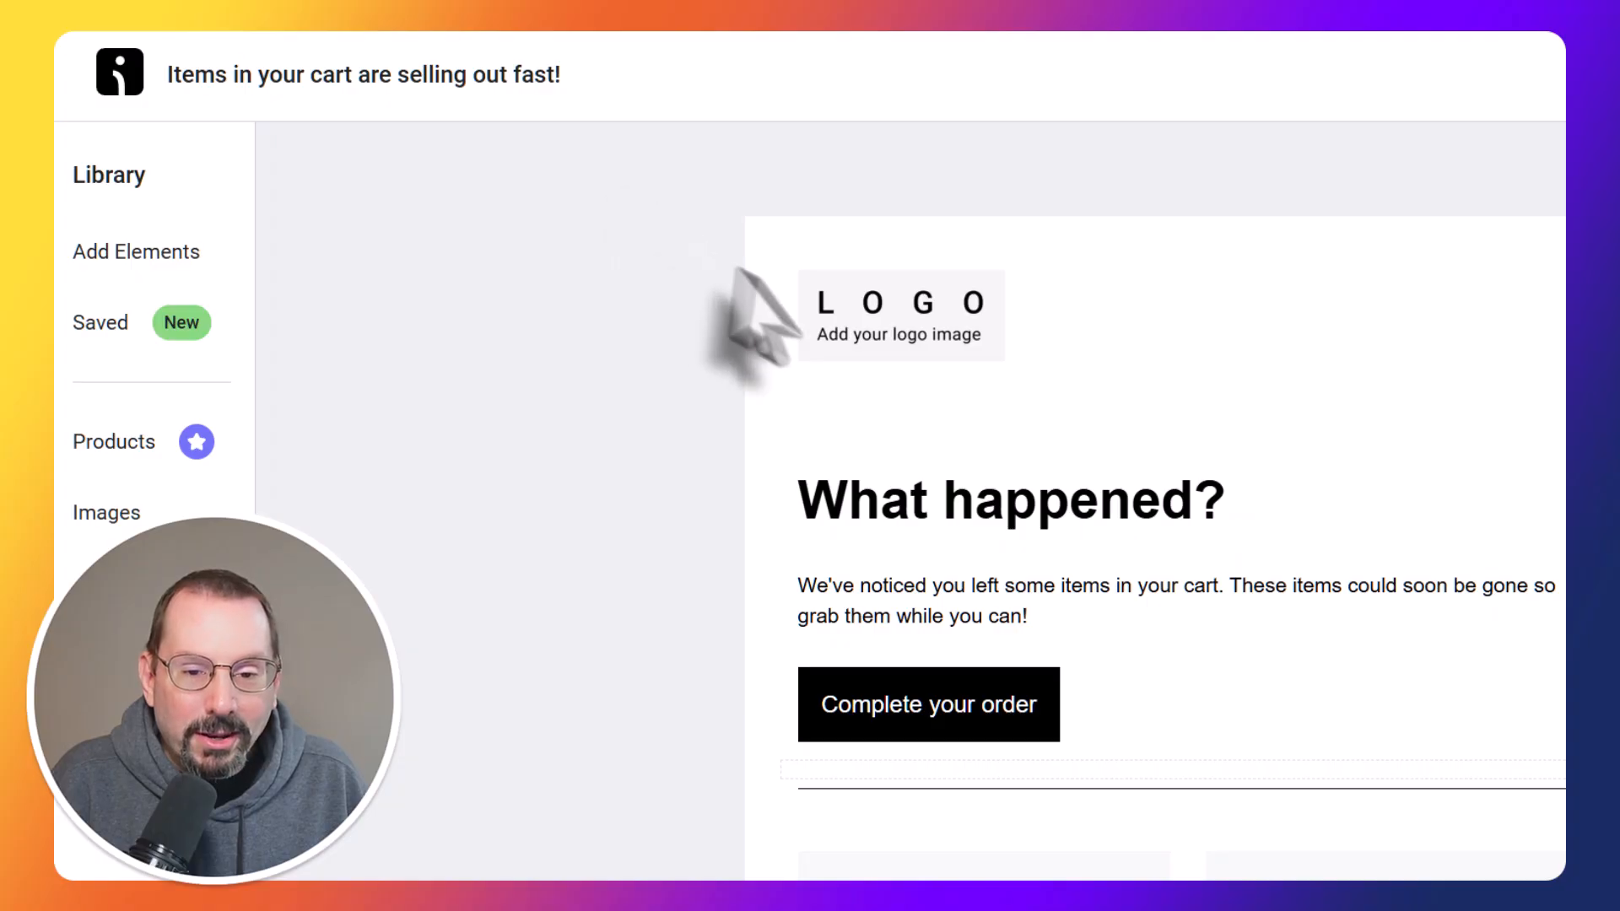
click(895, 304)
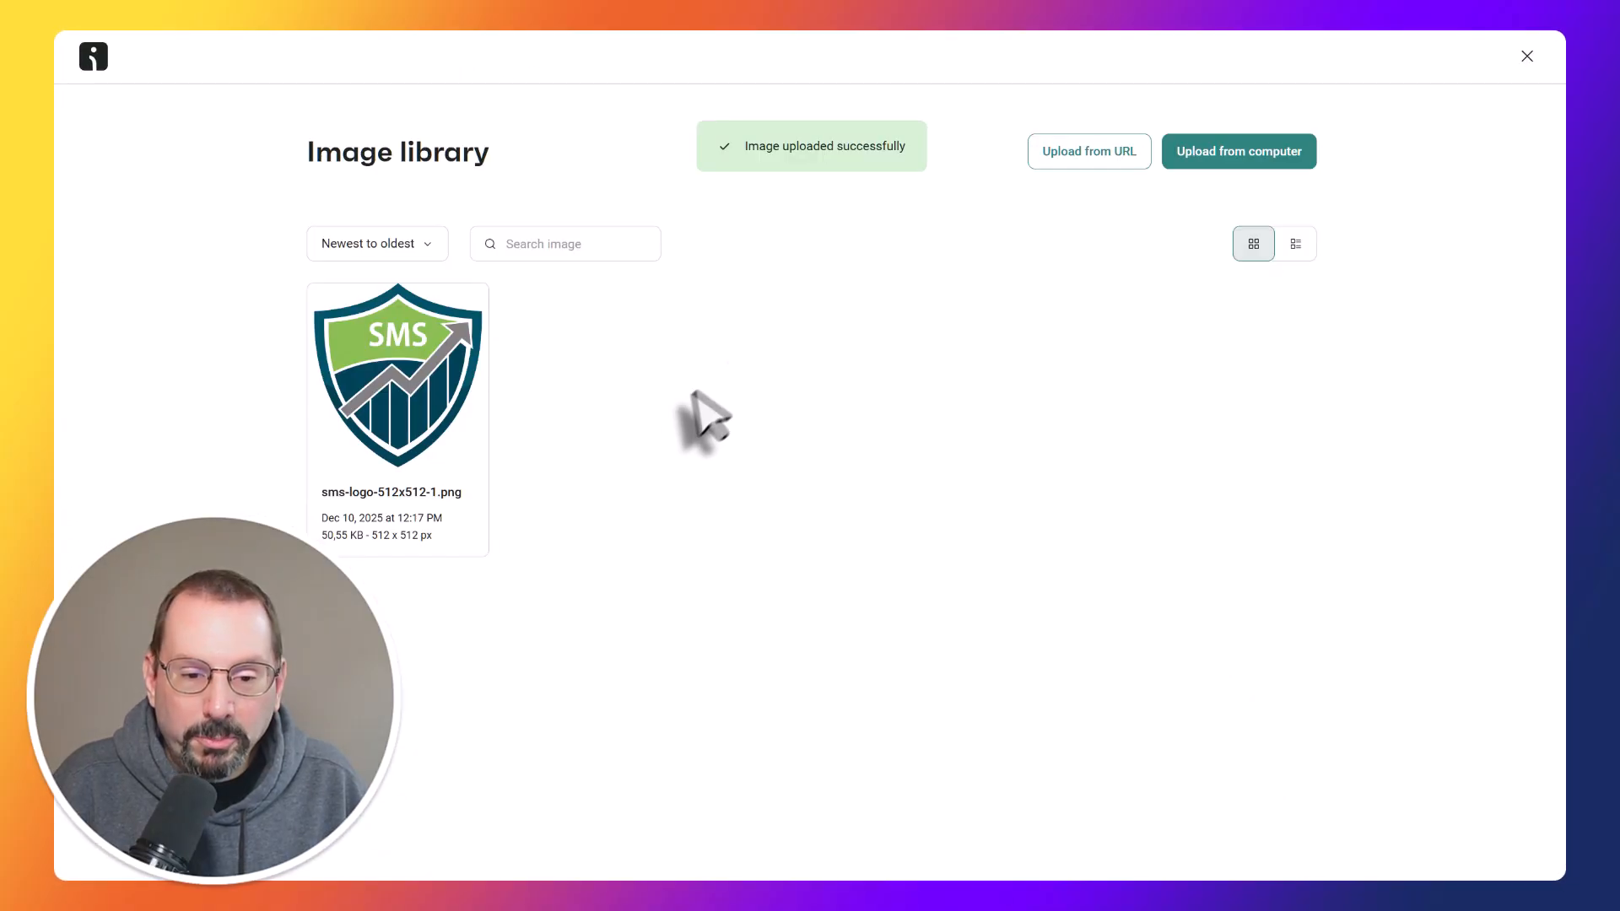
mouse_move(409, 318)
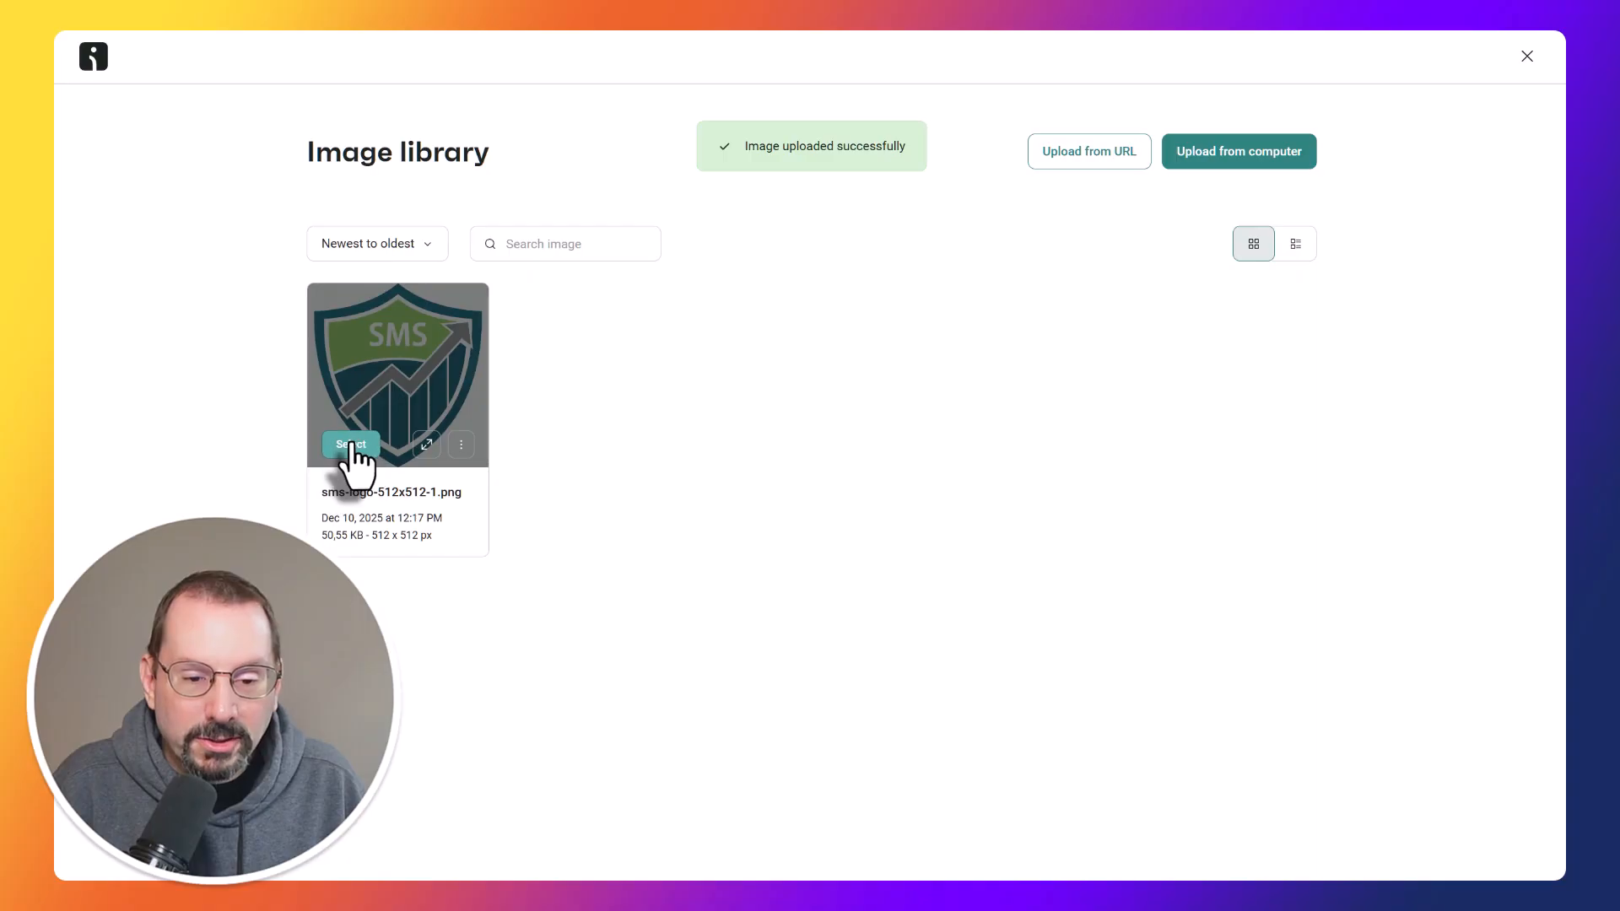
click(351, 444)
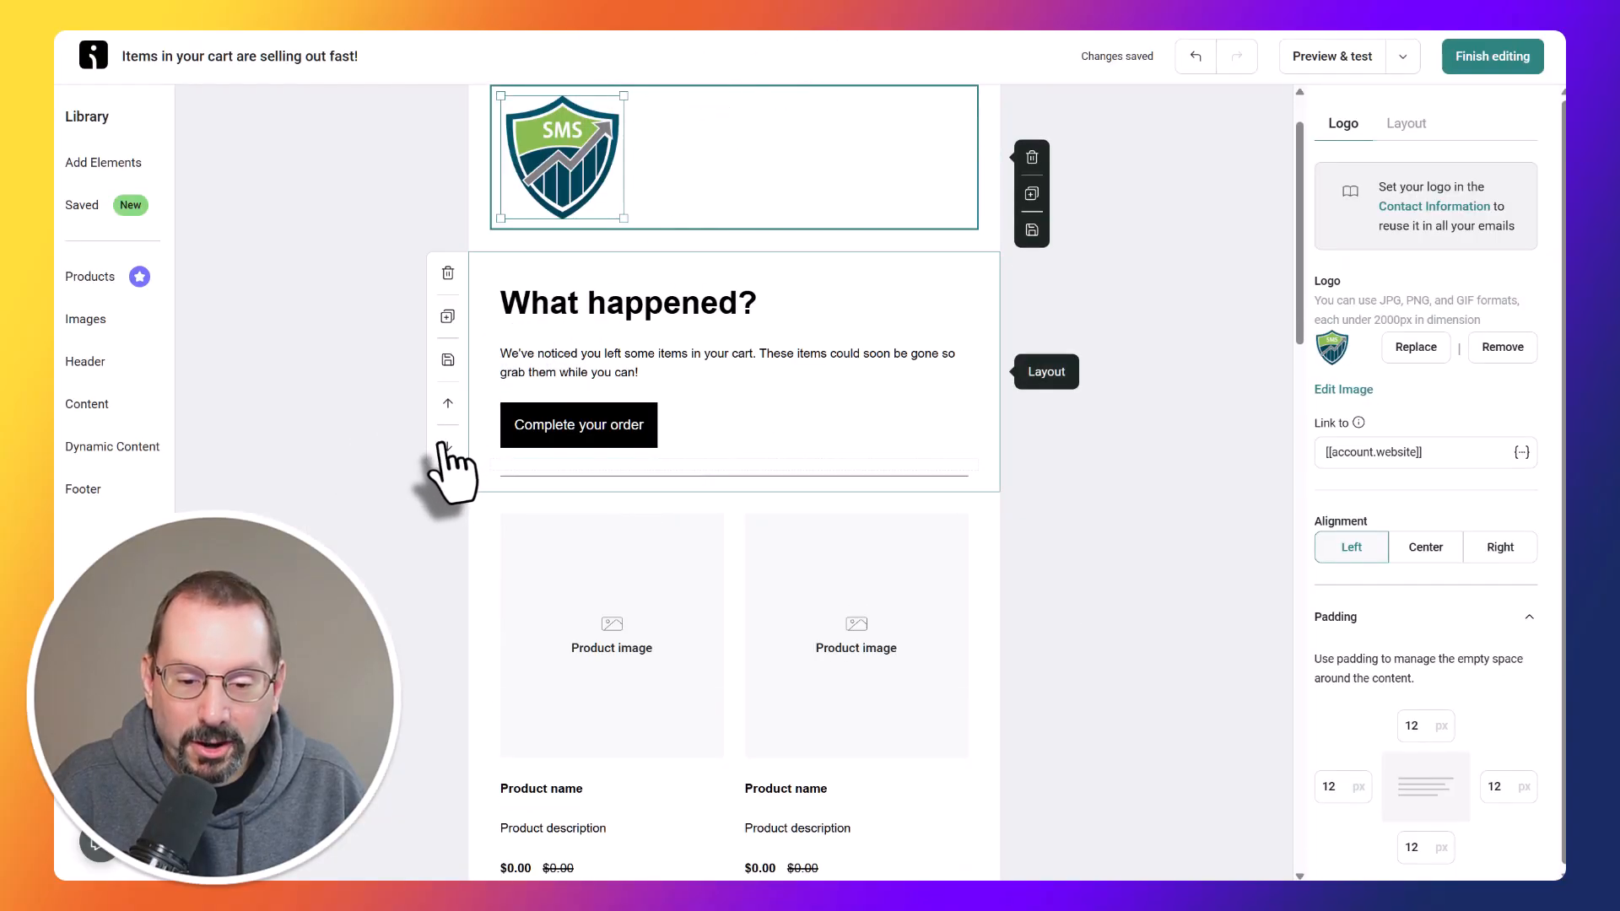
Check the product blocks in the email layout and finish editing the email content.
scroll(441, 444, down, 2)
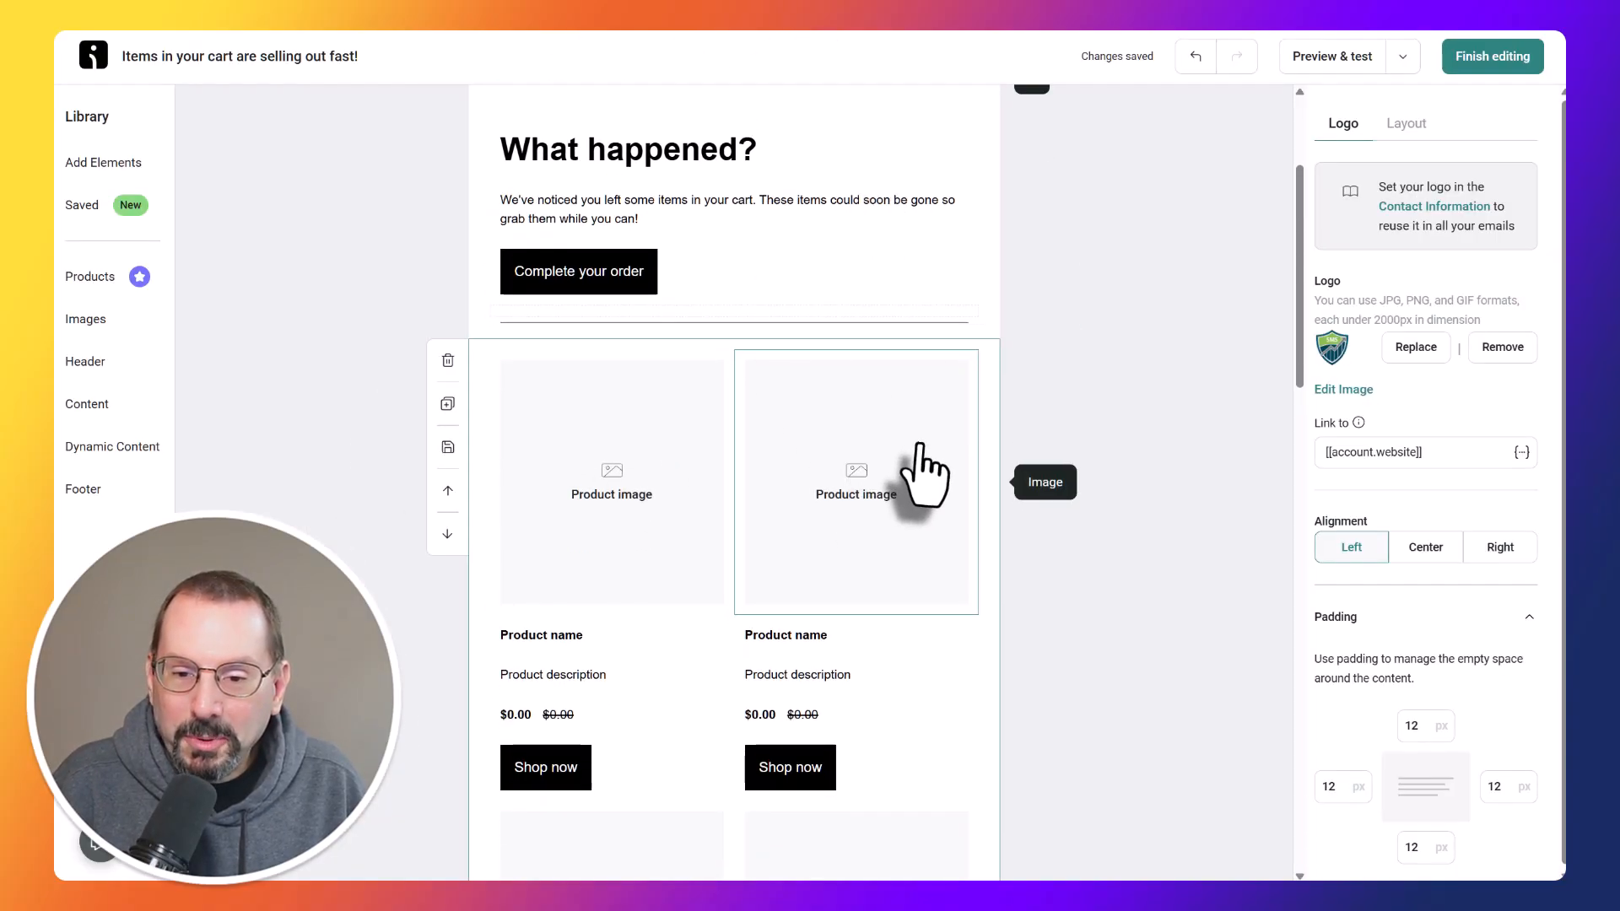
scroll(922, 470, up, 2)
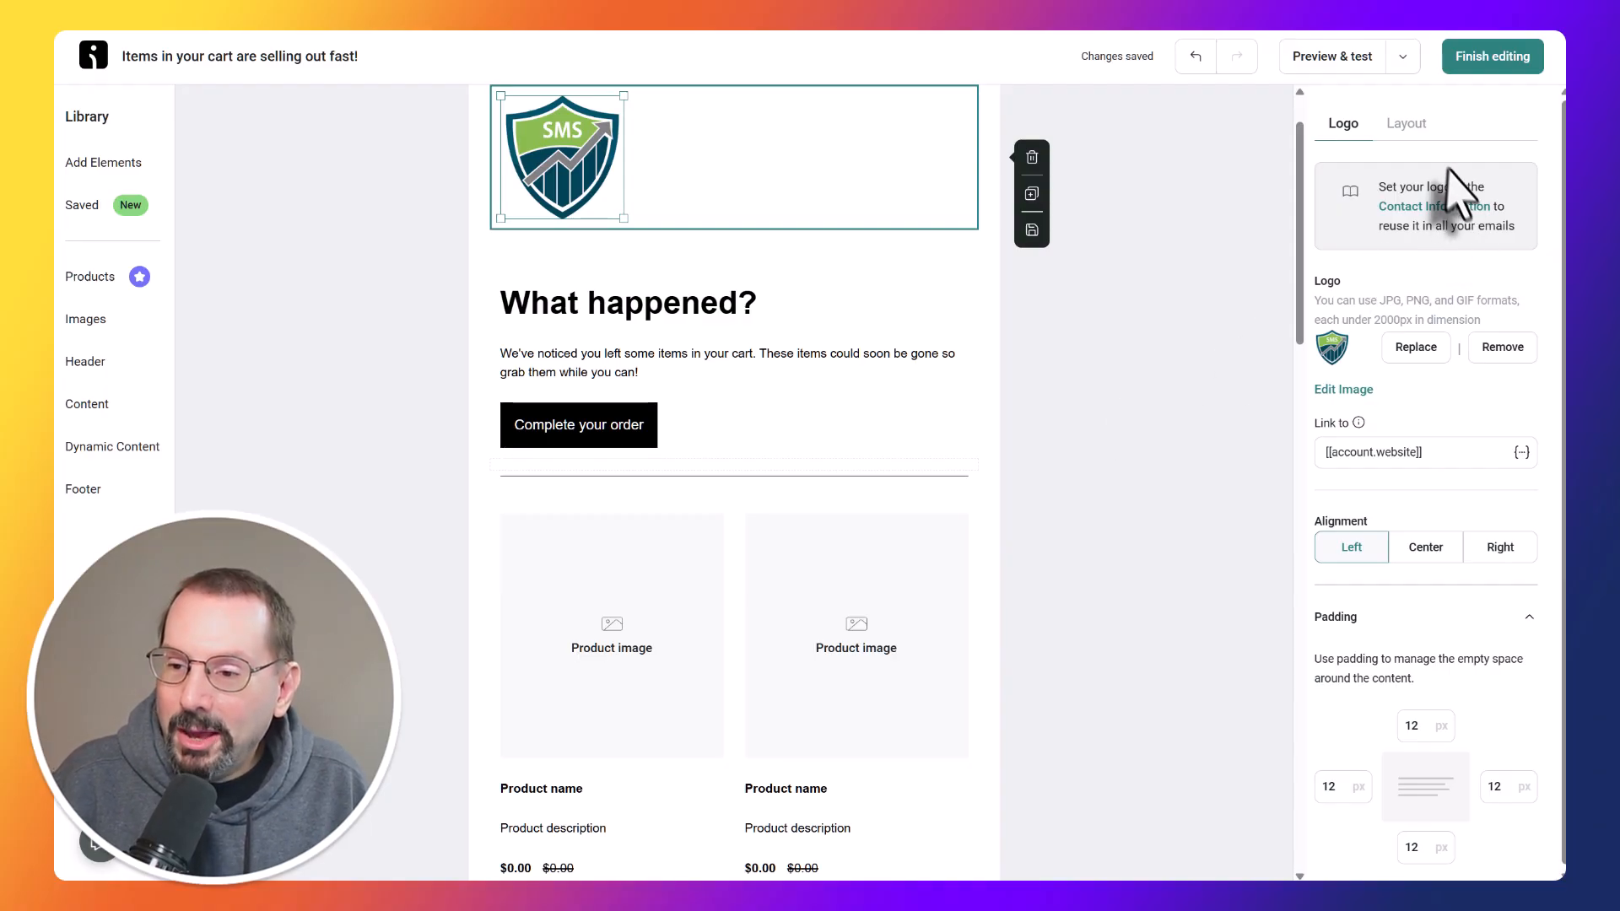
click(1491, 63)
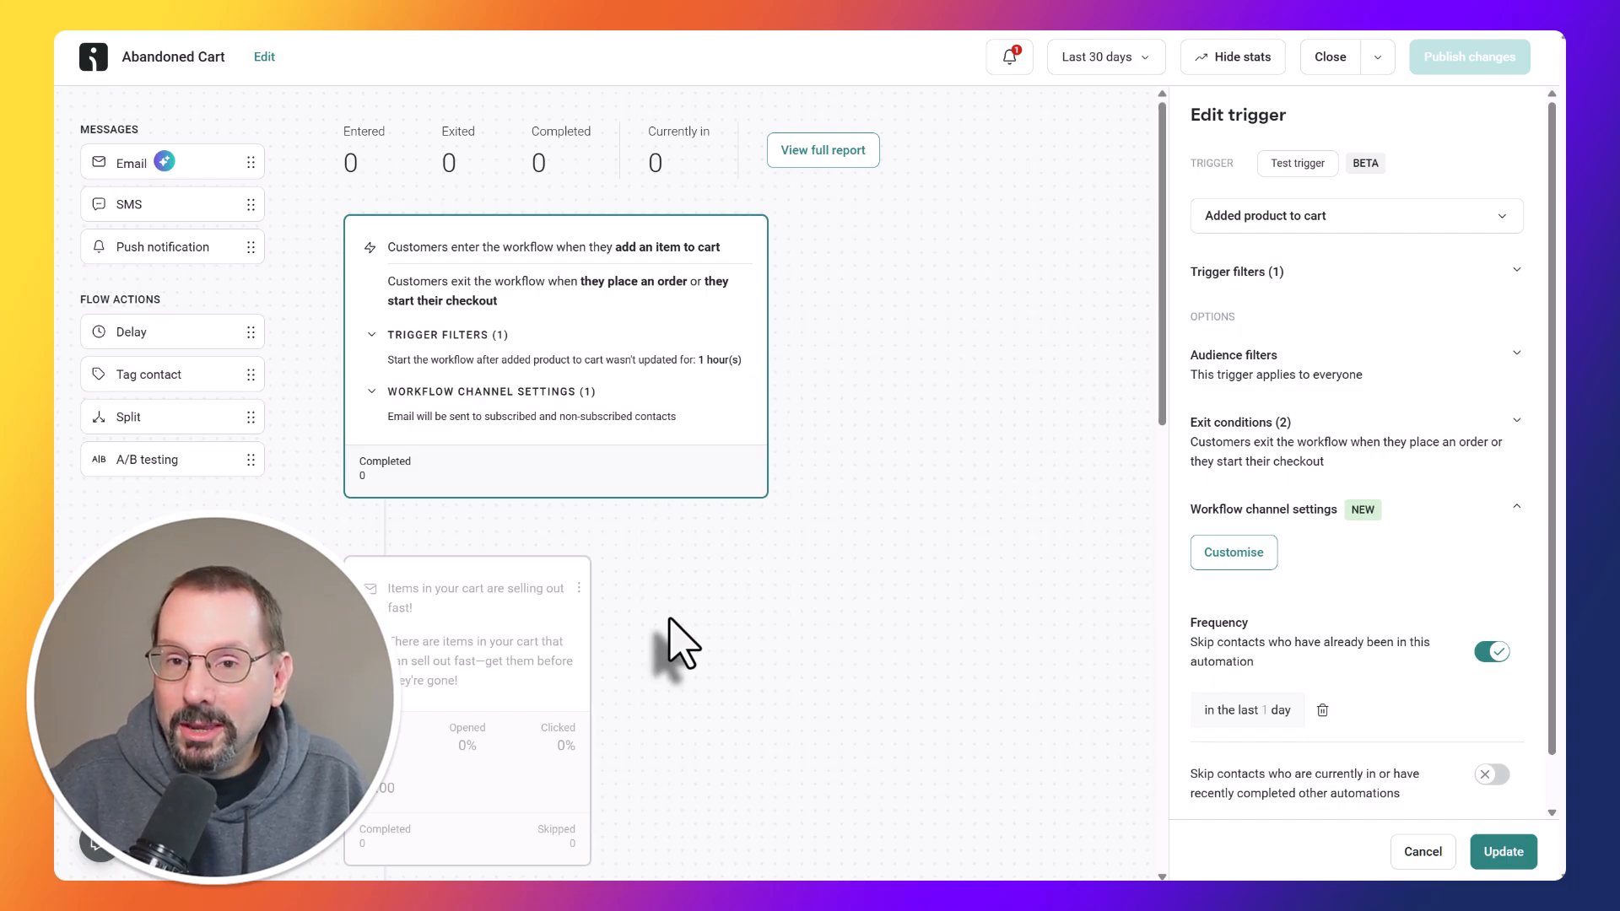
Examine the workflow's trigger settings, the first two emails and the delay between them.
scroll(1025, 528, down, 3)
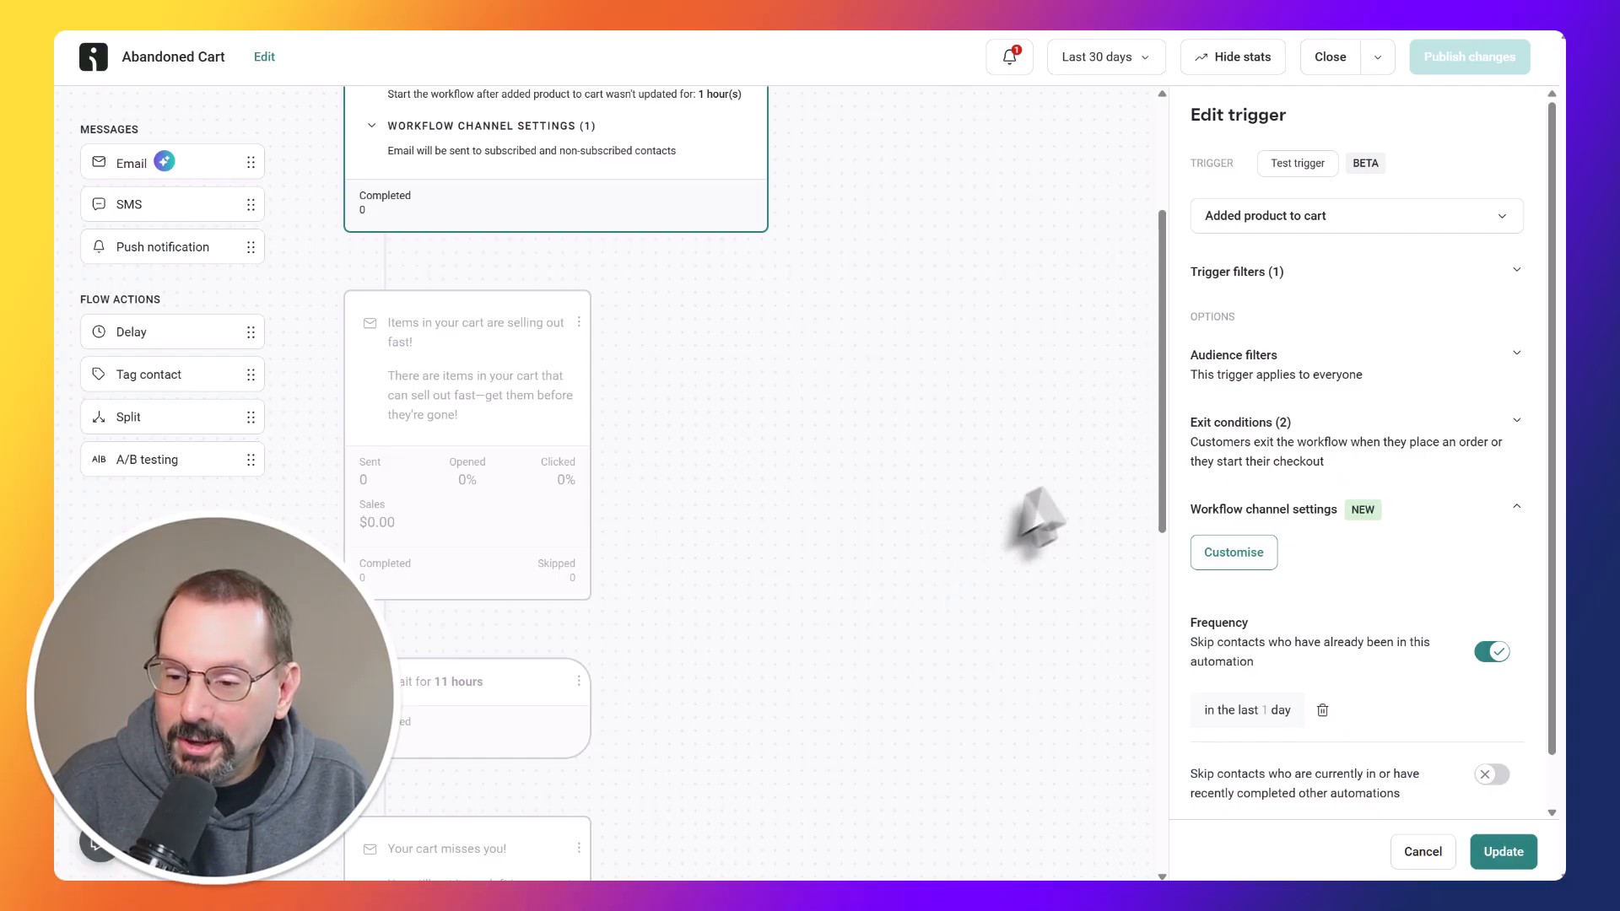
scroll(1125, 456, down, 1)
scroll(1286, 473, down, 1)
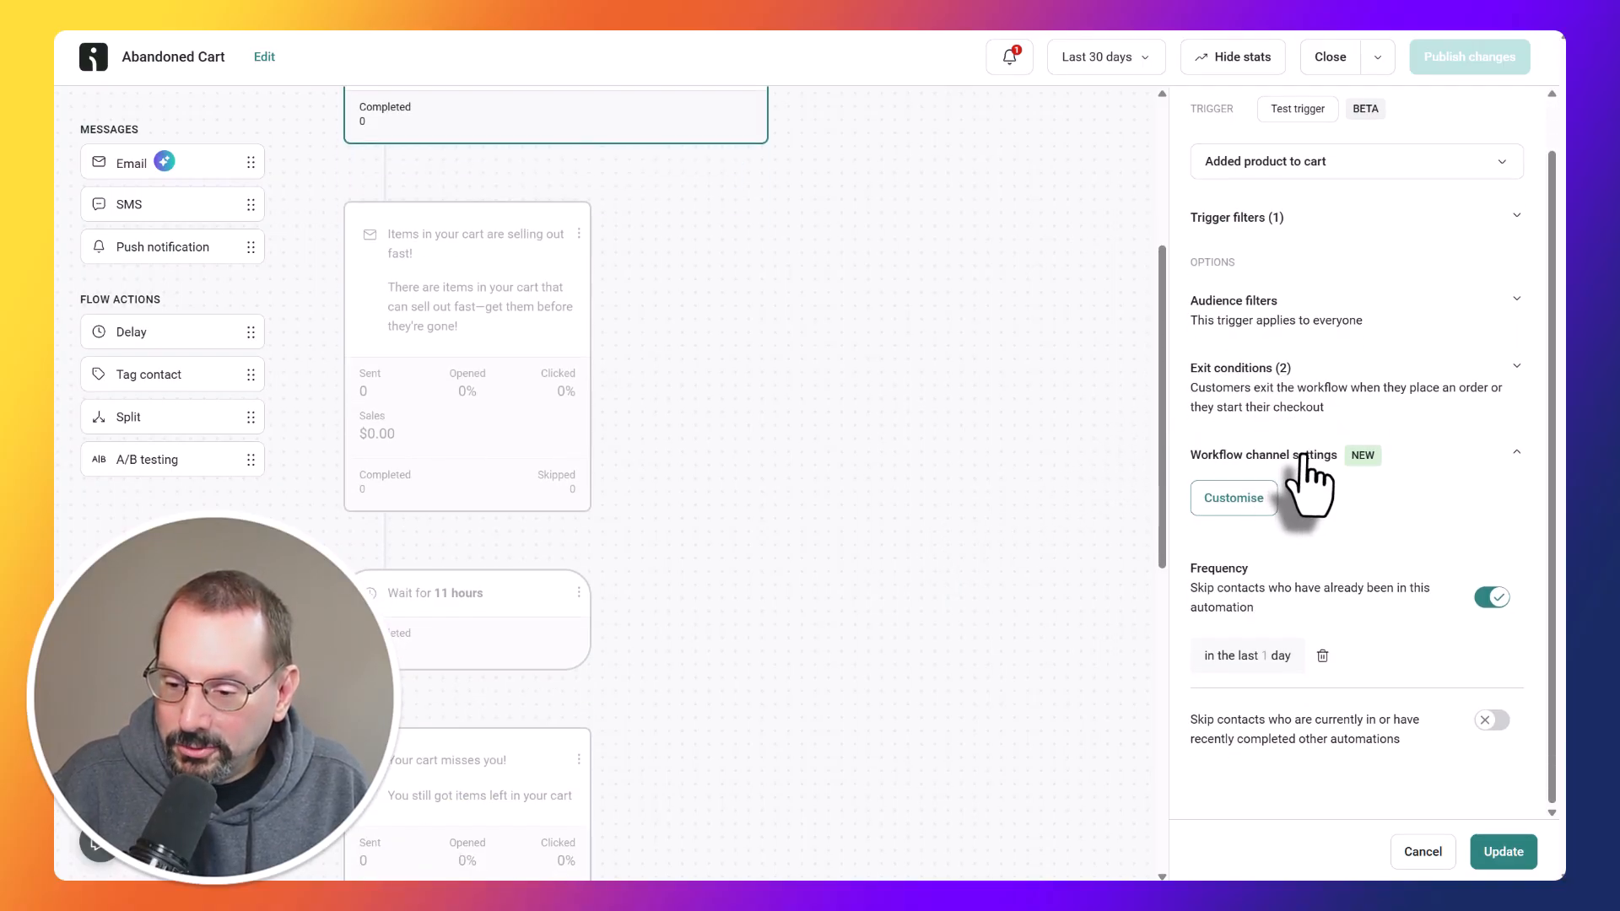
scroll(632, 568, down, 3)
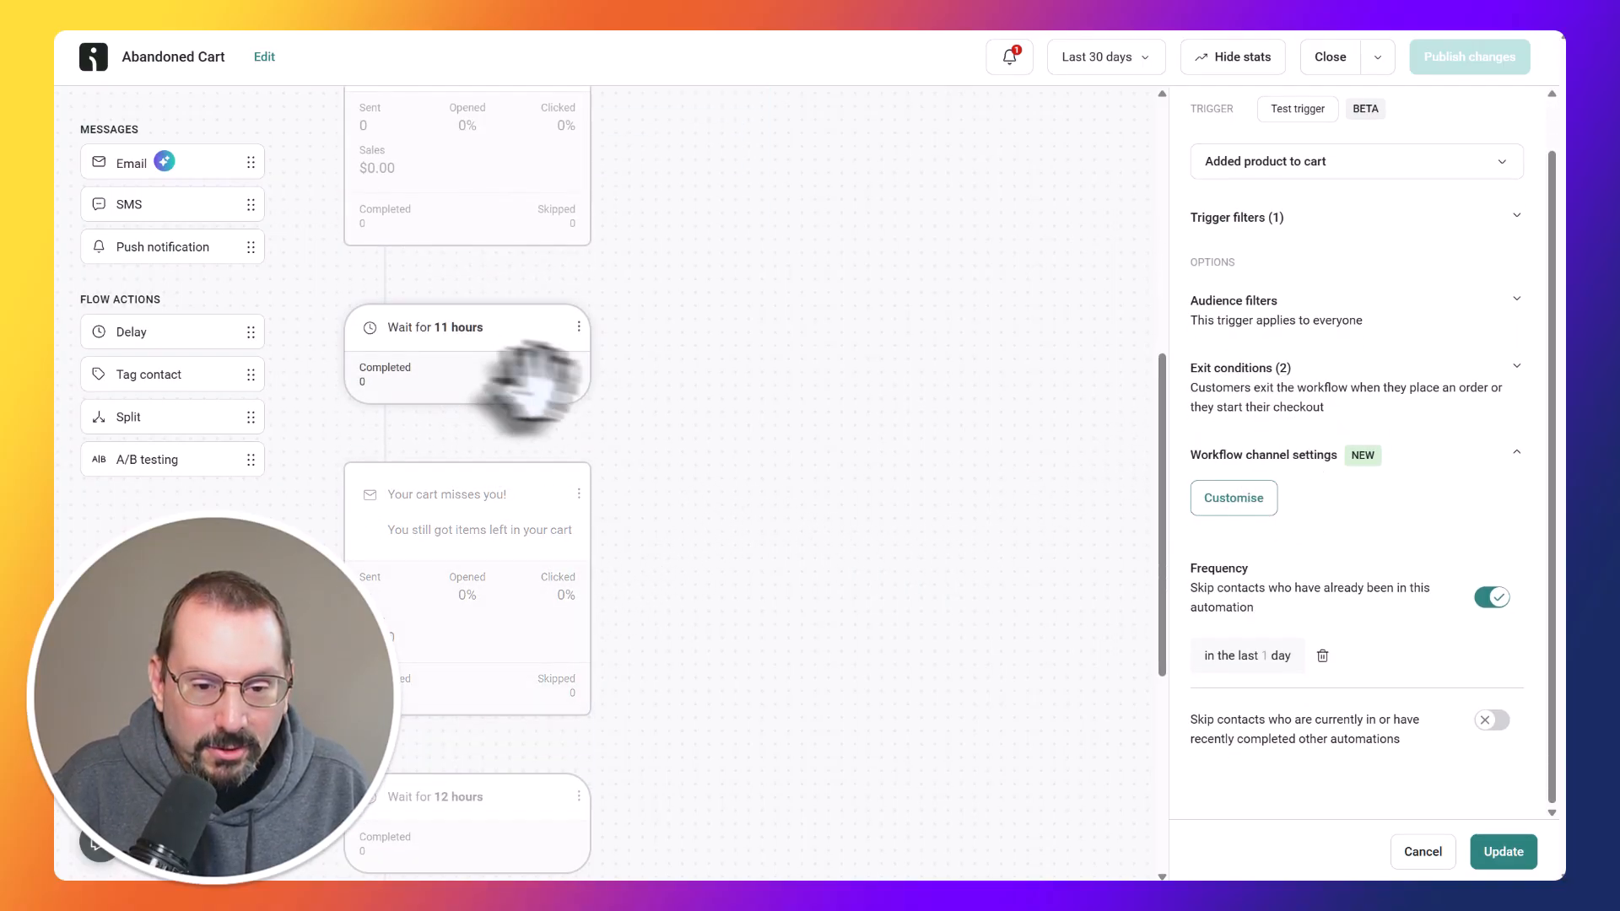
scroll(723, 441, up, 2)
scroll(620, 497, down, 1)
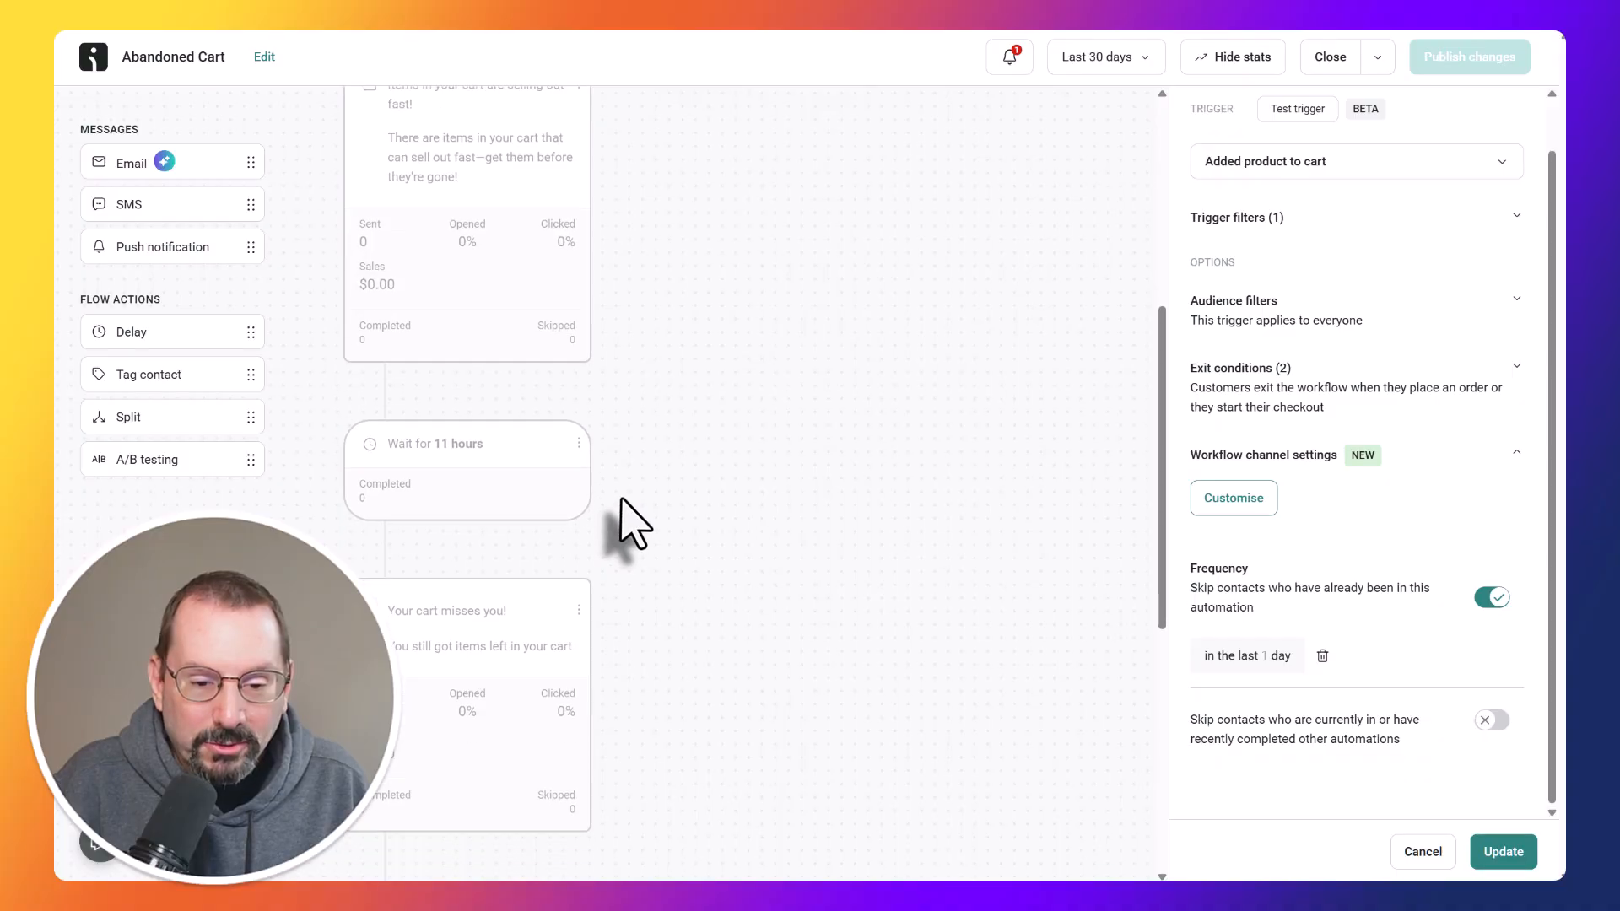
scroll(616, 486, up, 1)
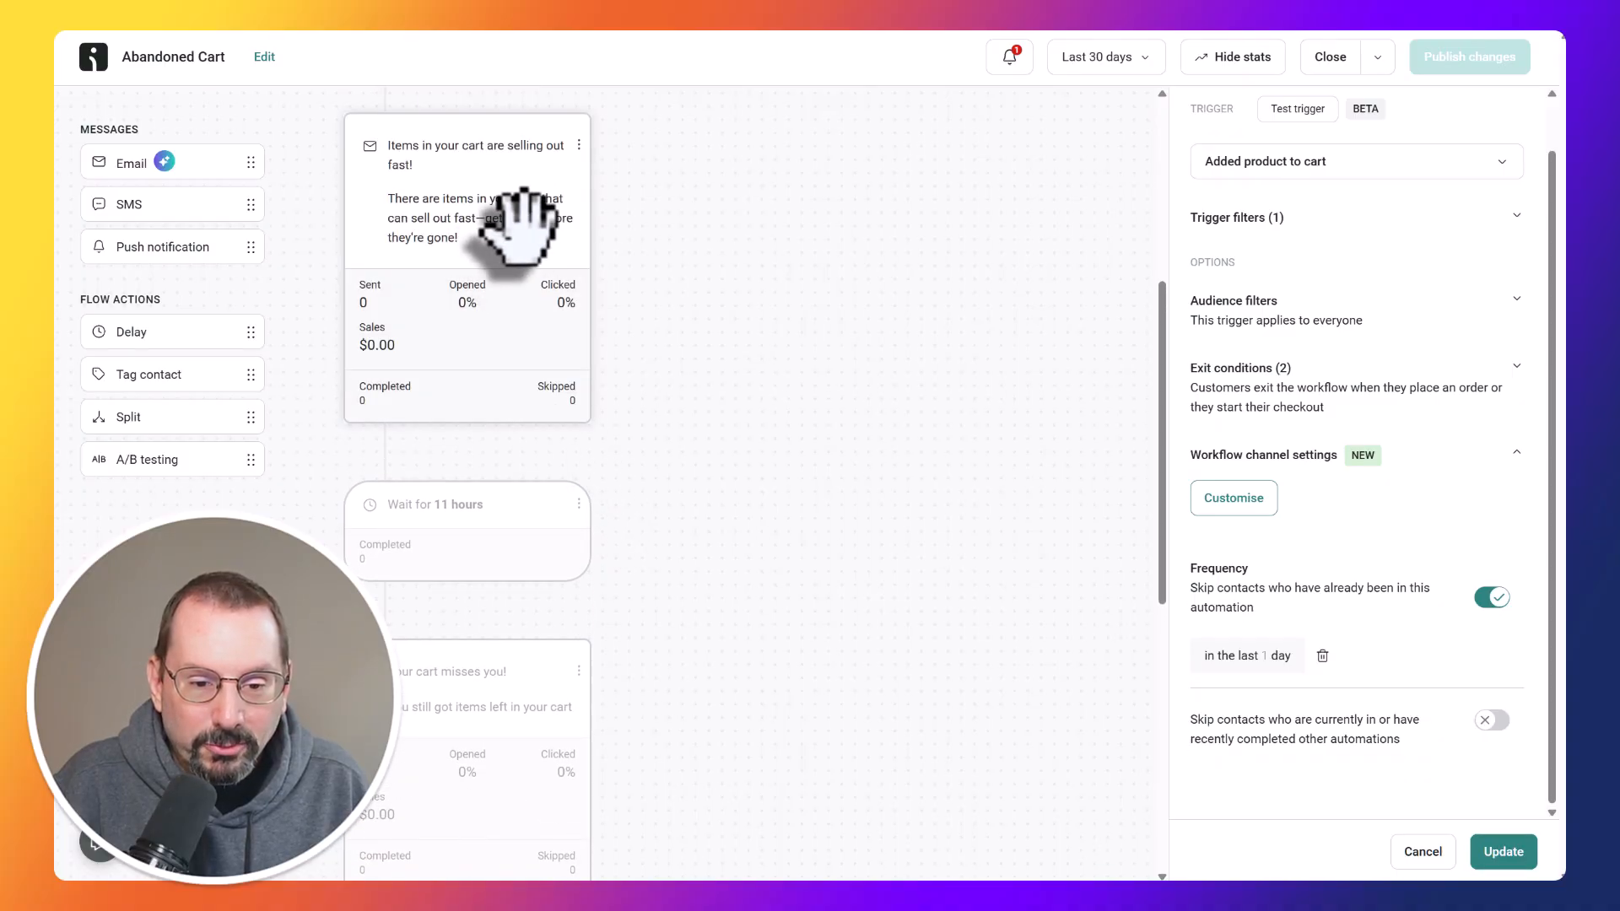
scroll(515, 506, down, 2)
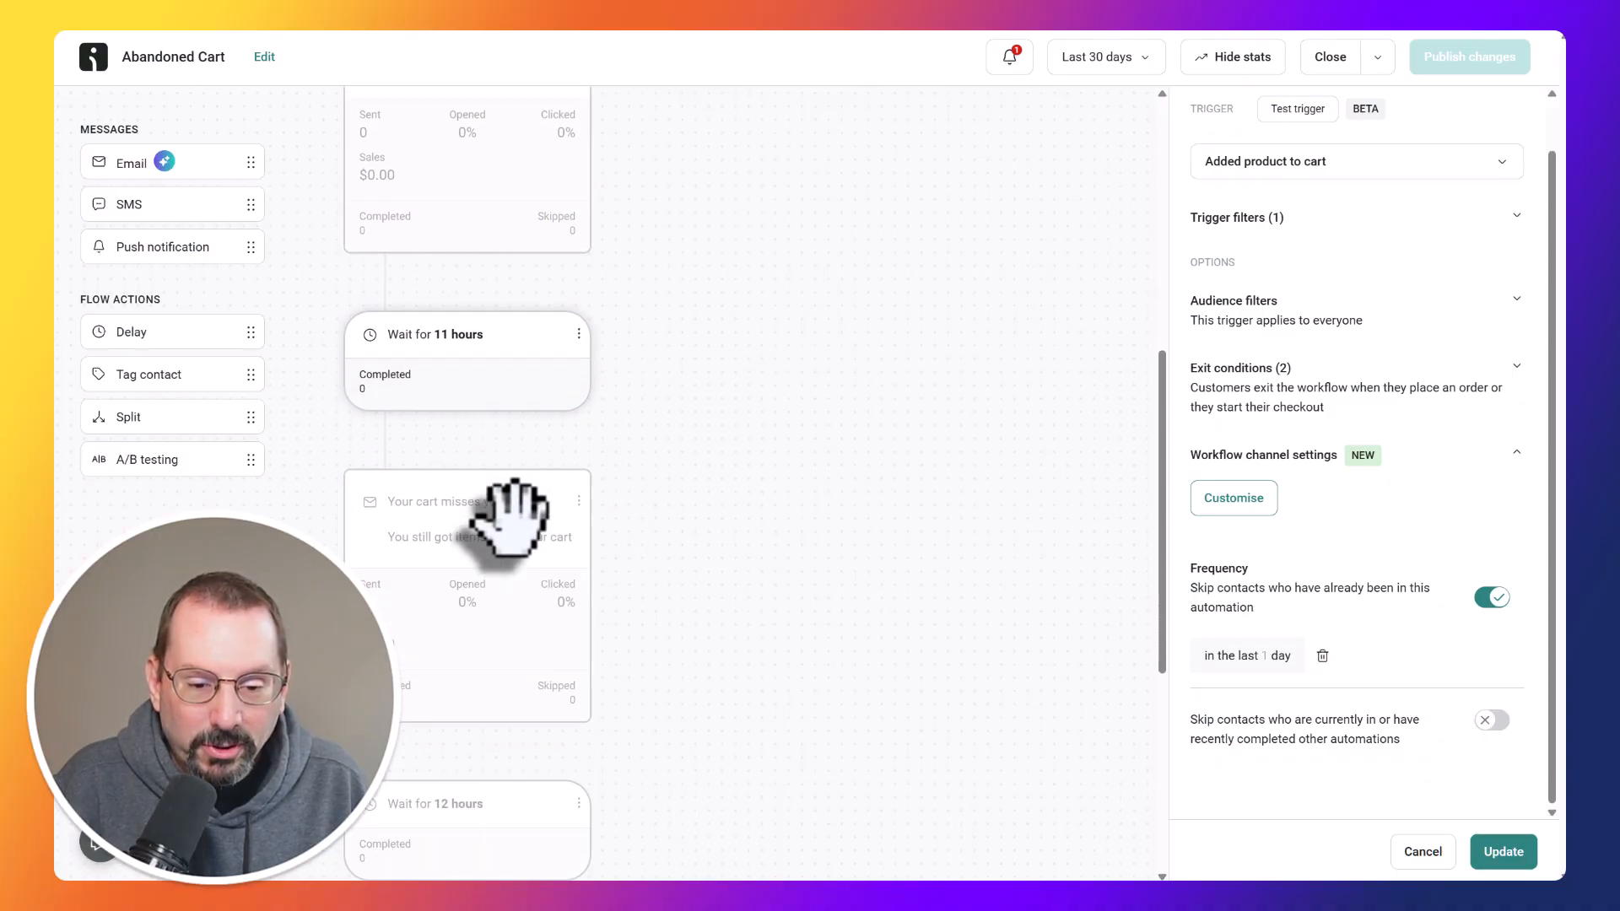
Open the "Your cart misses you!" email settings and review the following delay and final reminder email.
click(540, 488)
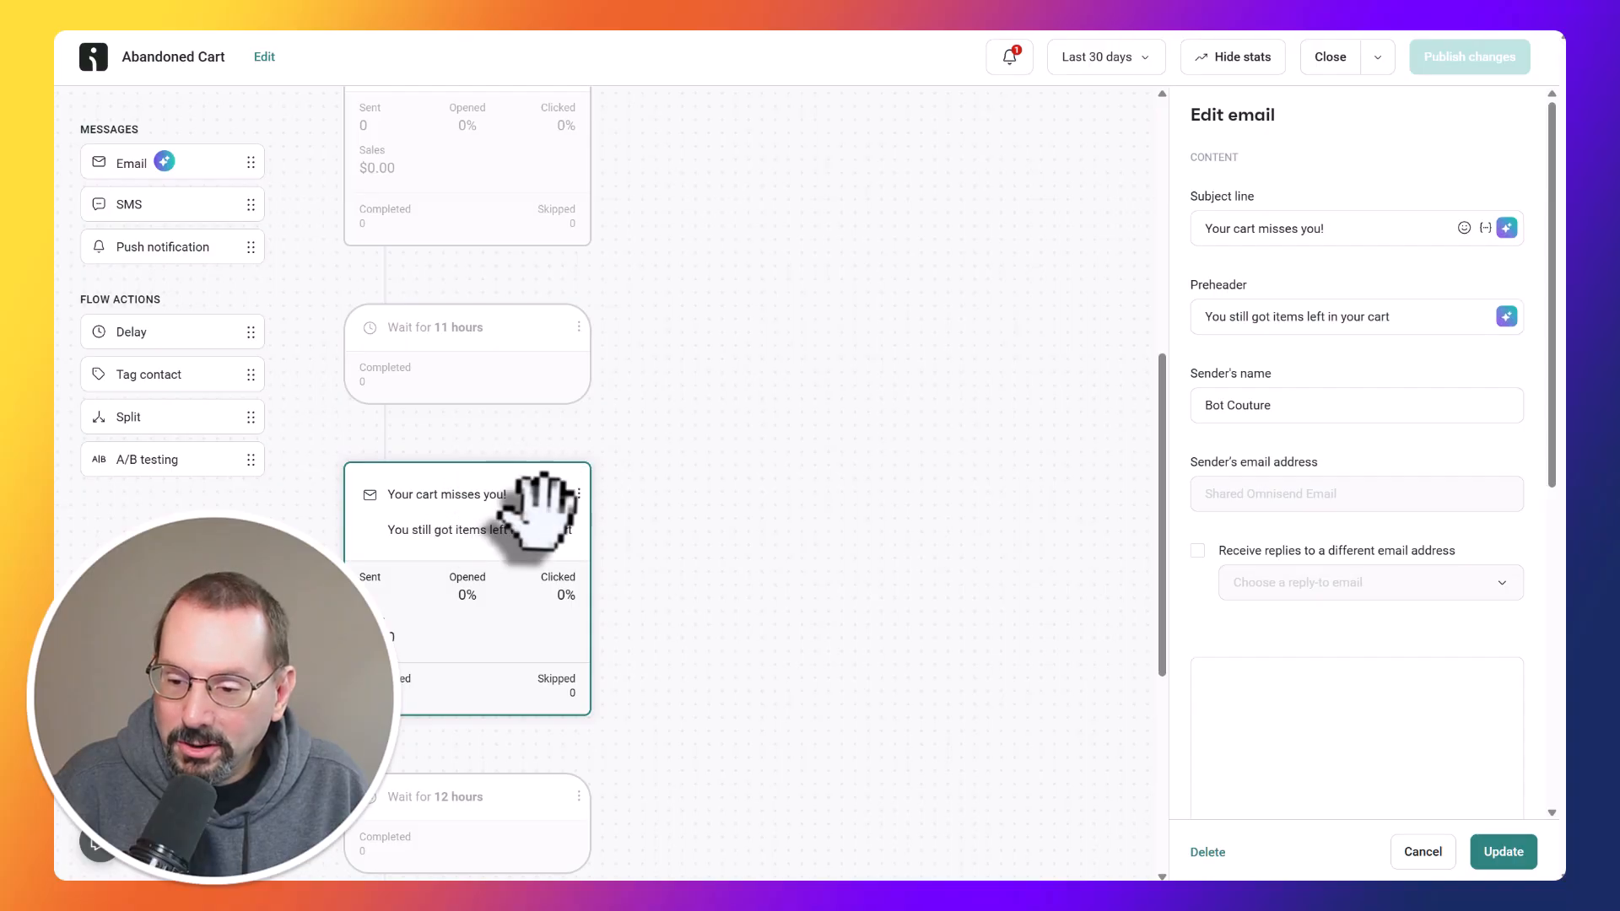
scroll(540, 506, down, 3)
scroll(527, 506, down, 2)
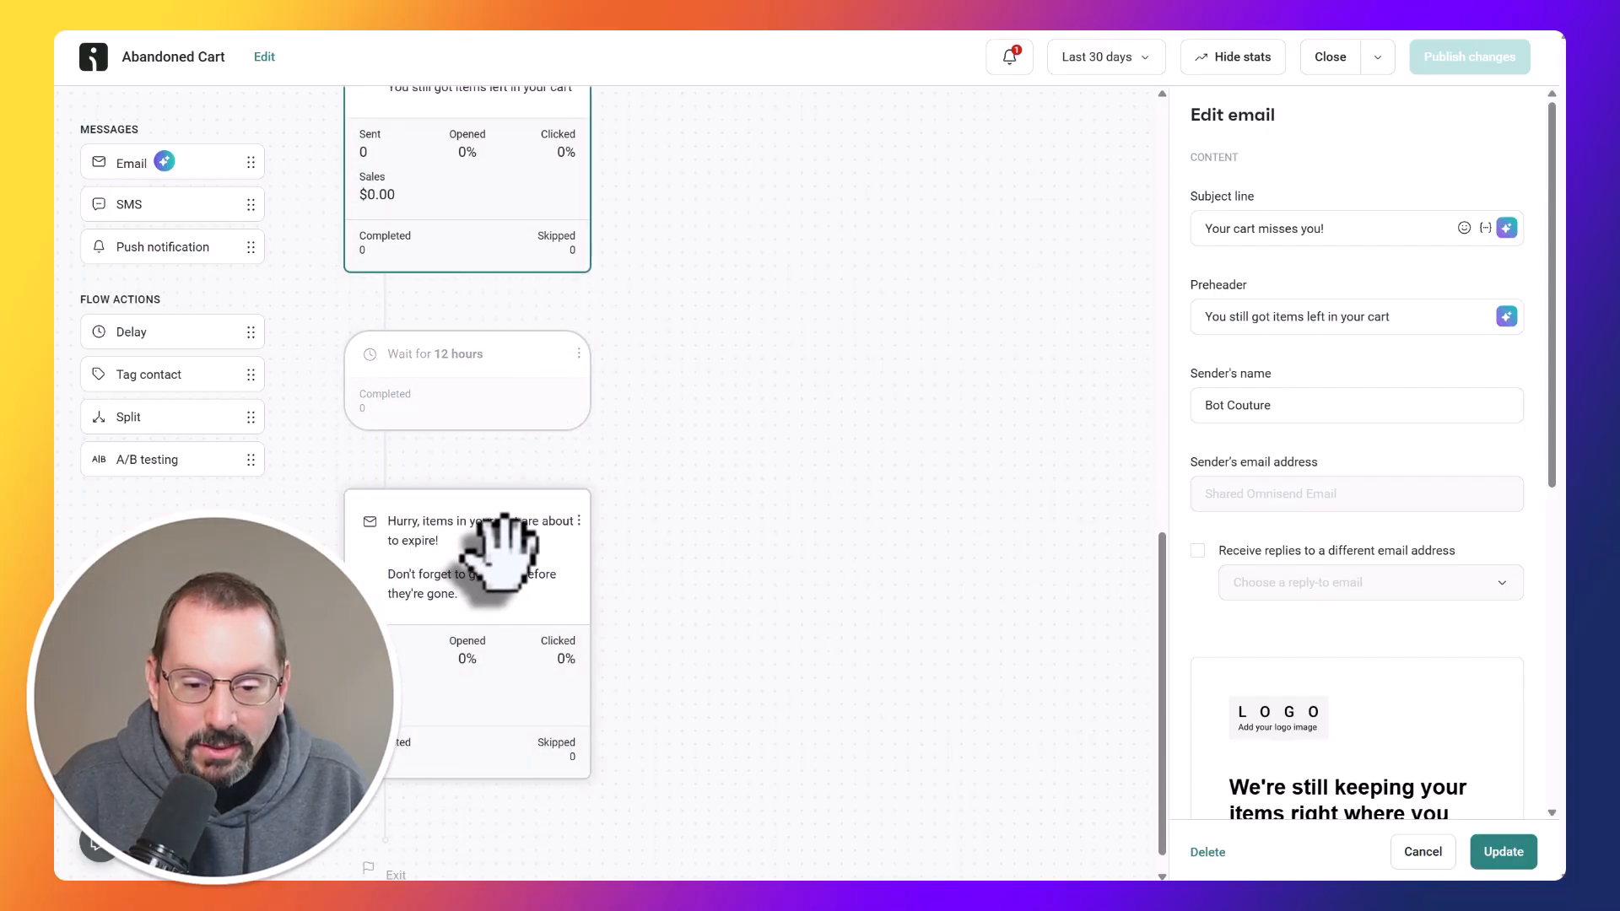
Update the "Your cart misses you!" email settings and close the workflow to return to the automation list.
scroll(839, 447, up, 10)
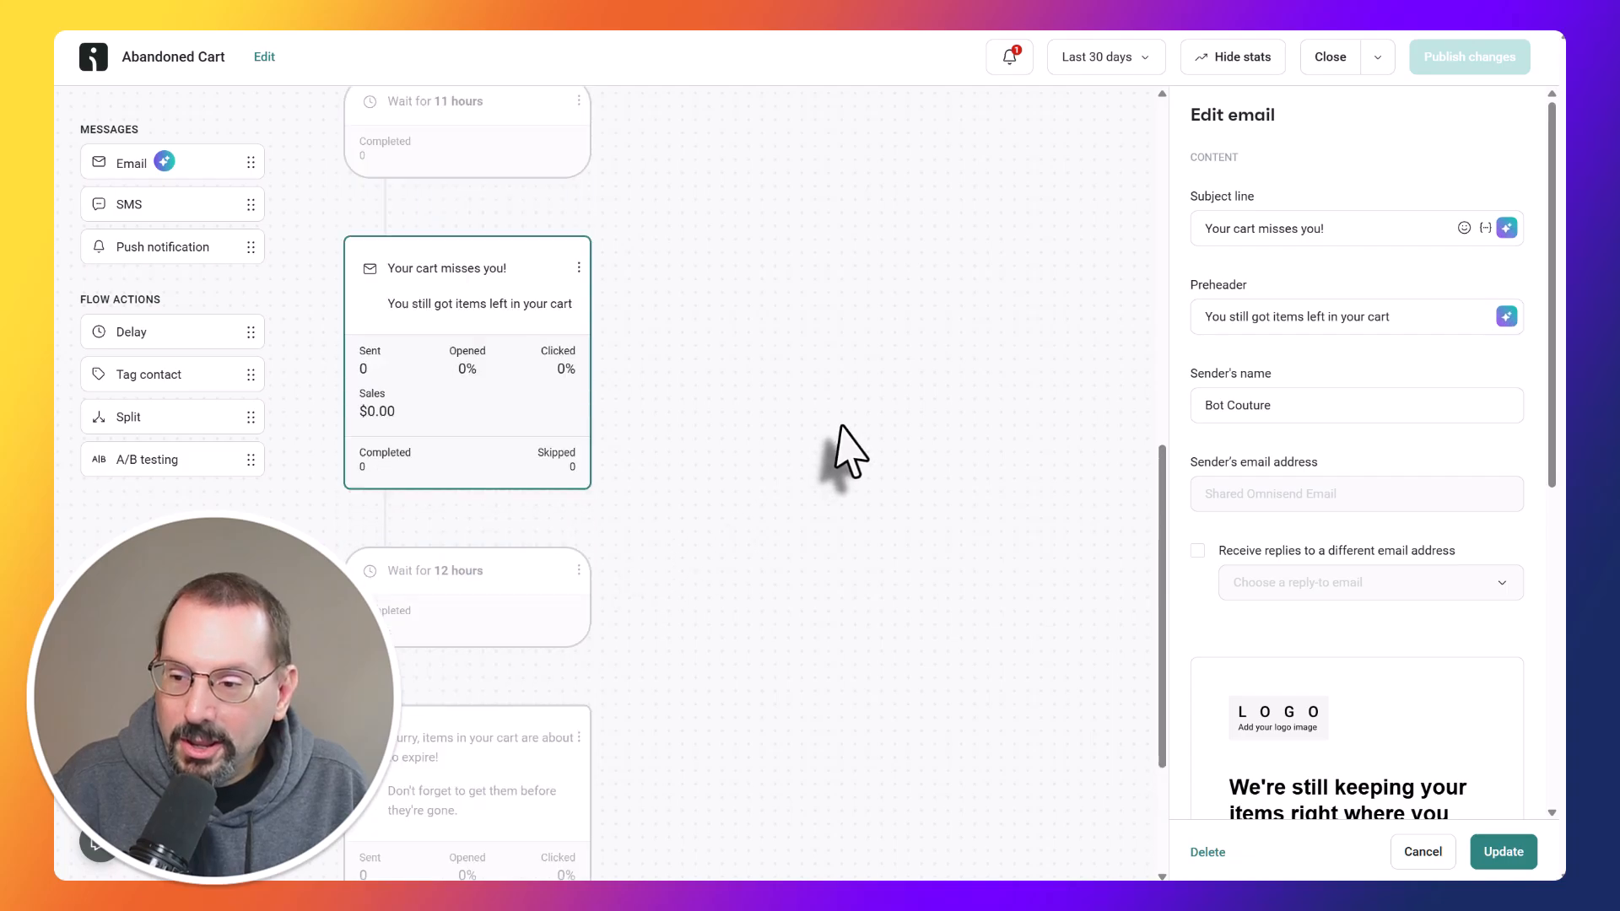
scroll(853, 447, up, 1)
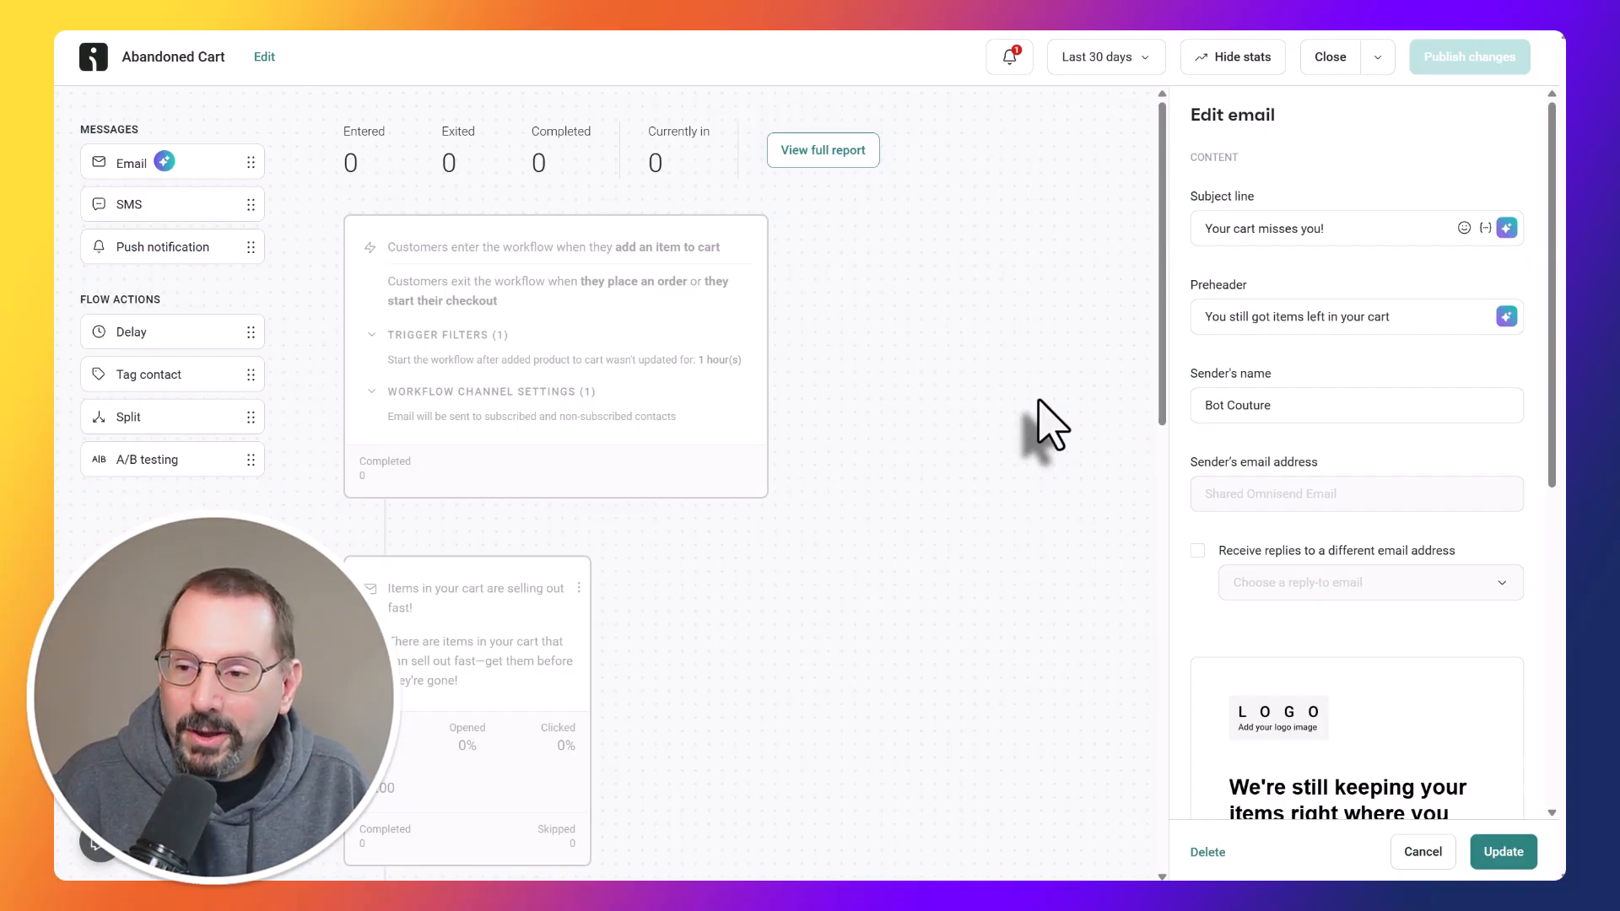
click(1505, 854)
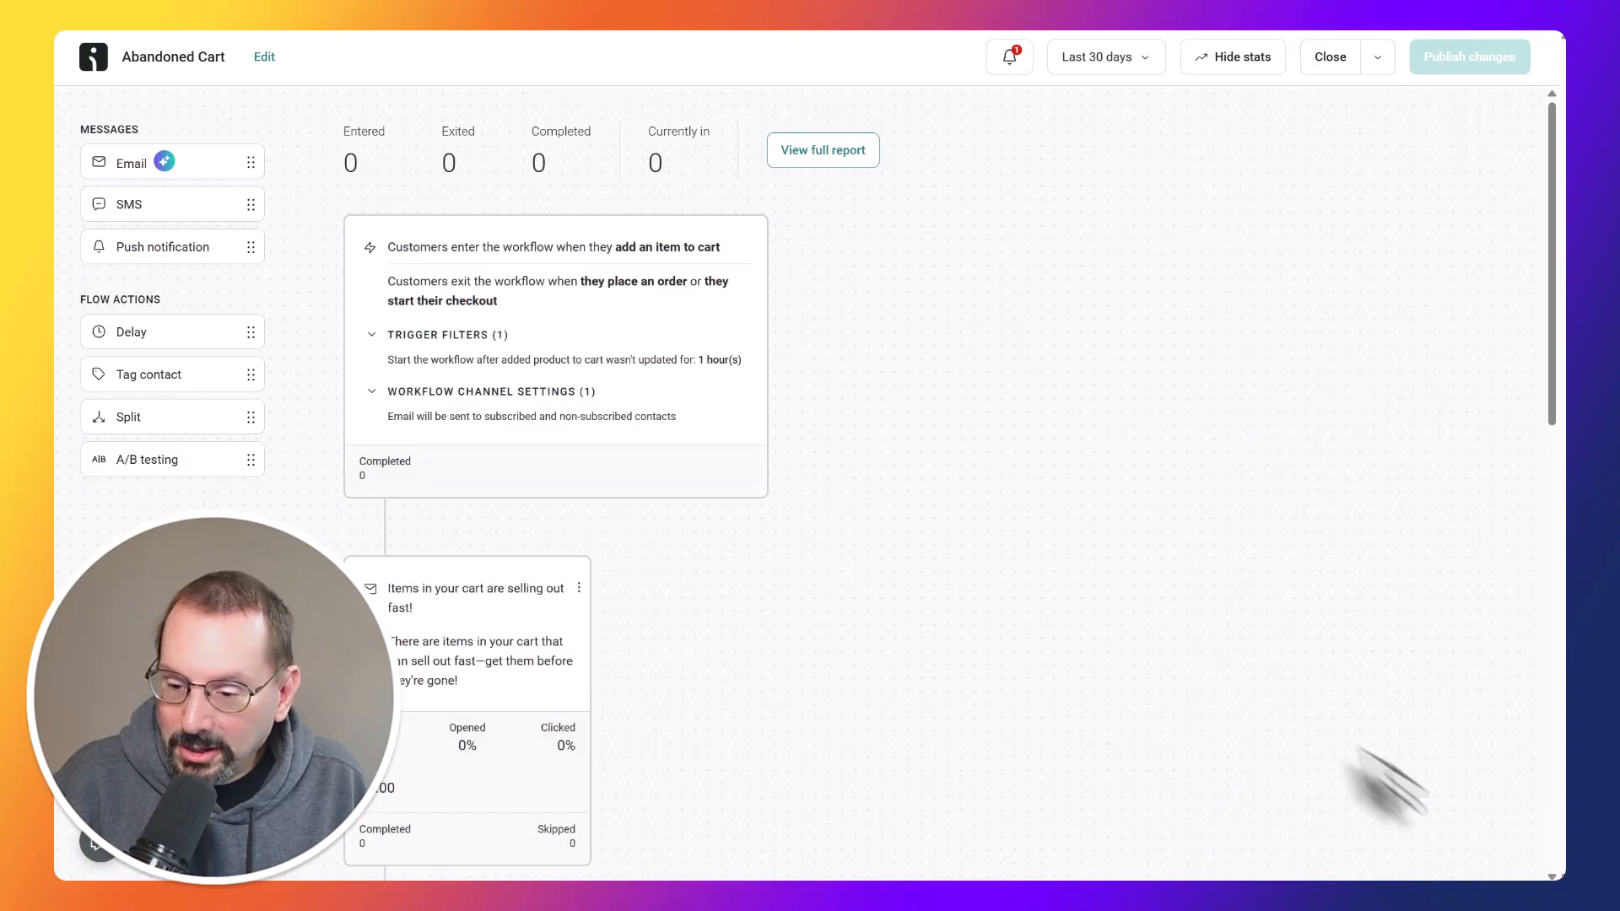
click(1331, 61)
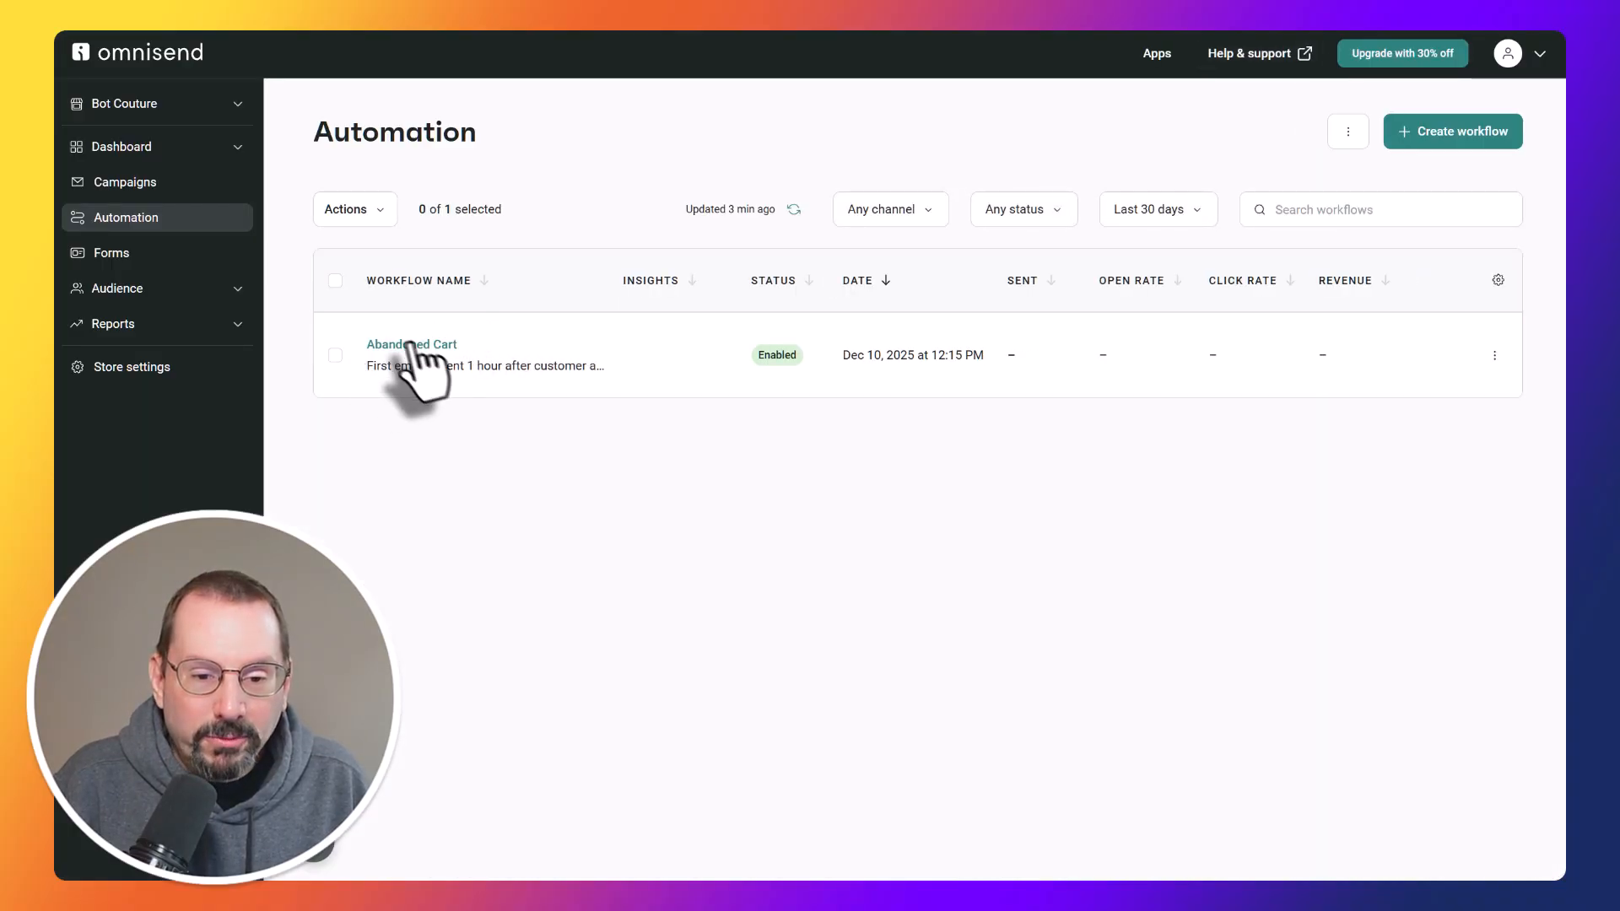